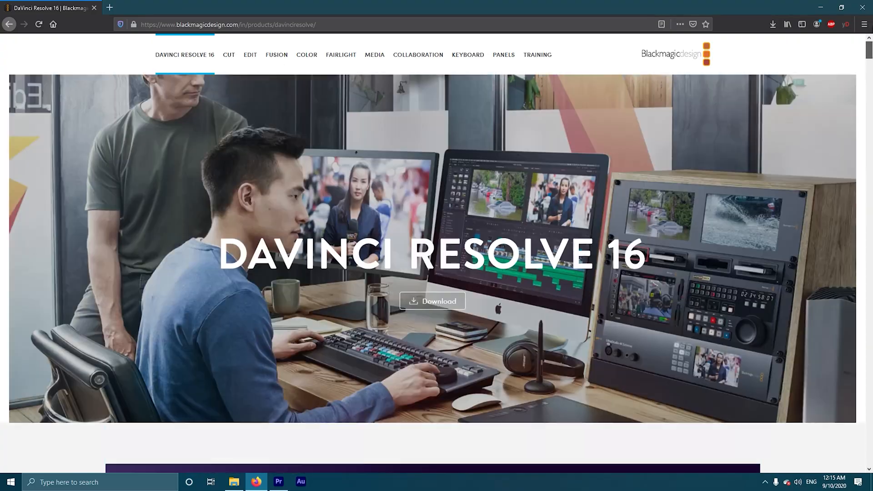
Choose the Windows download of the free DaVinci Resolve 16 and fill in the registration form's first name, last name and company
{"action": "left_click", "coordinate": [439, 300]}
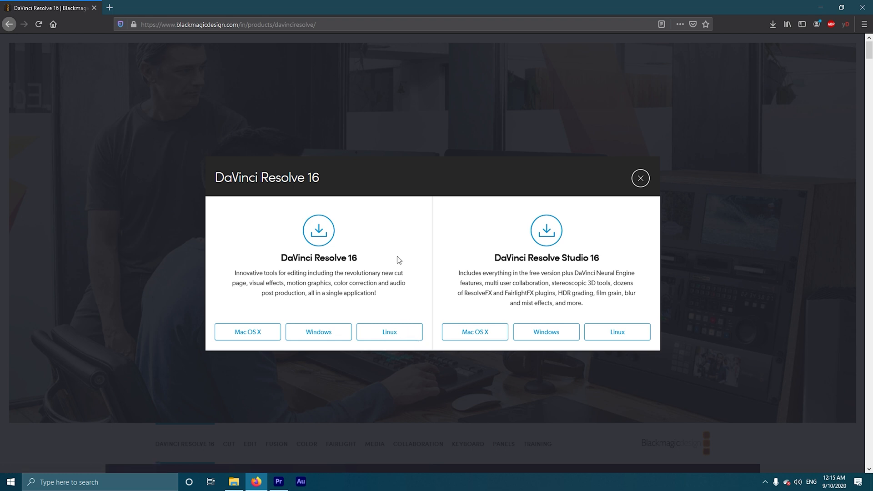
{"action": "left_click", "coordinate": [325, 337]}
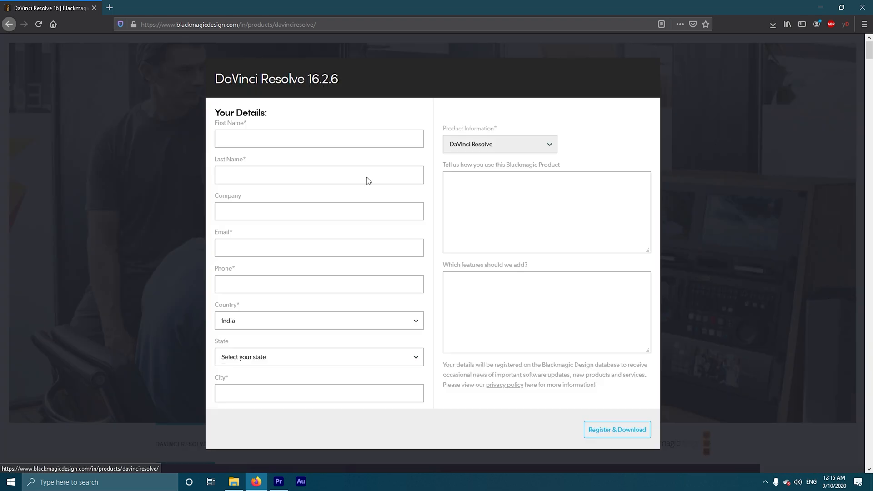
{"action": "left_click", "coordinate": [284, 133]}
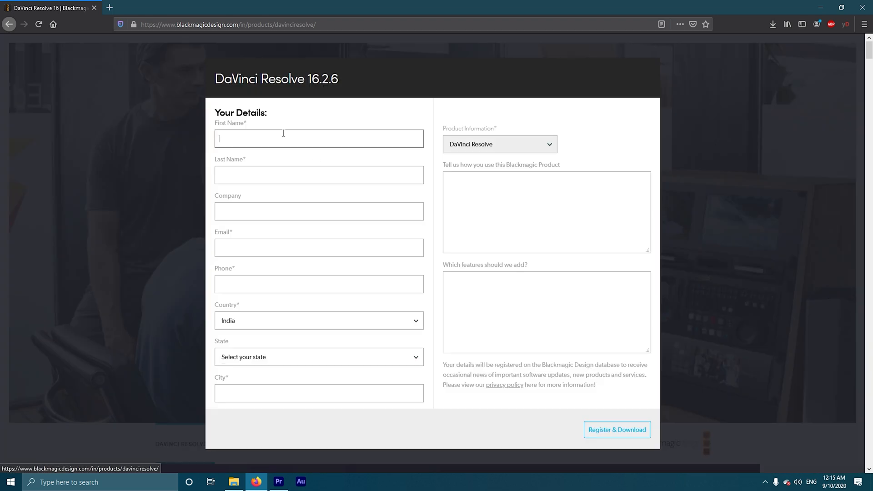
{"action": "type", "text": "AE"}
{"action": "key", "text": "BackSpace"}
{"action": "type", "text": "R"}
{"action": "key", "text": "Down"}
{"action": "key", "text": "Return"}
{"action": "left_click", "coordinate": [248, 178]}
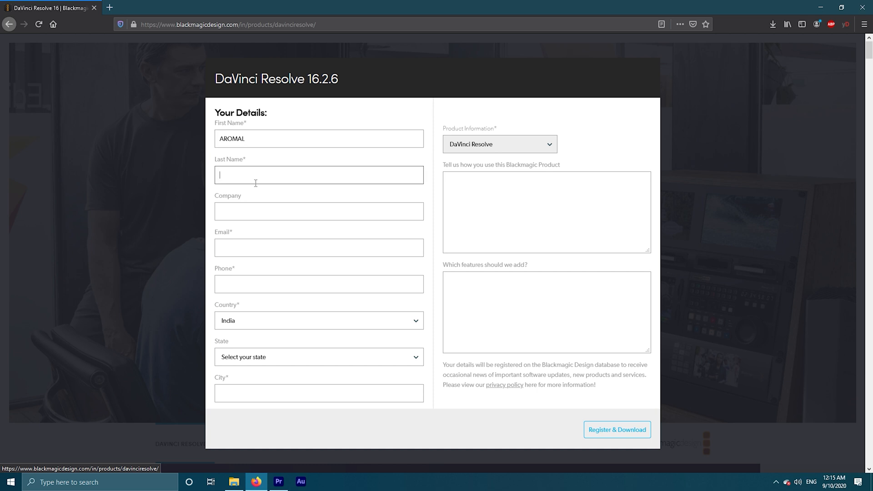
{"action": "type", "text": "R"}
{"action": "left_click", "coordinate": [239, 207]}
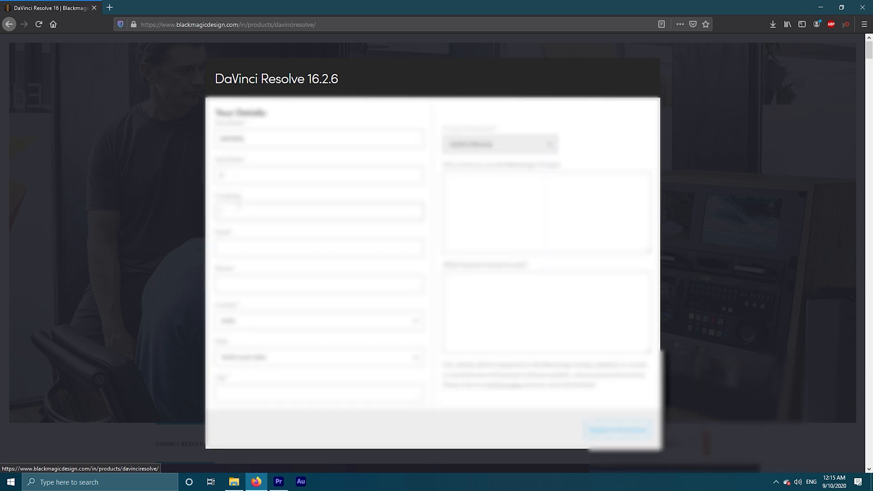
{"action": "type", "text": "AROMAL"}
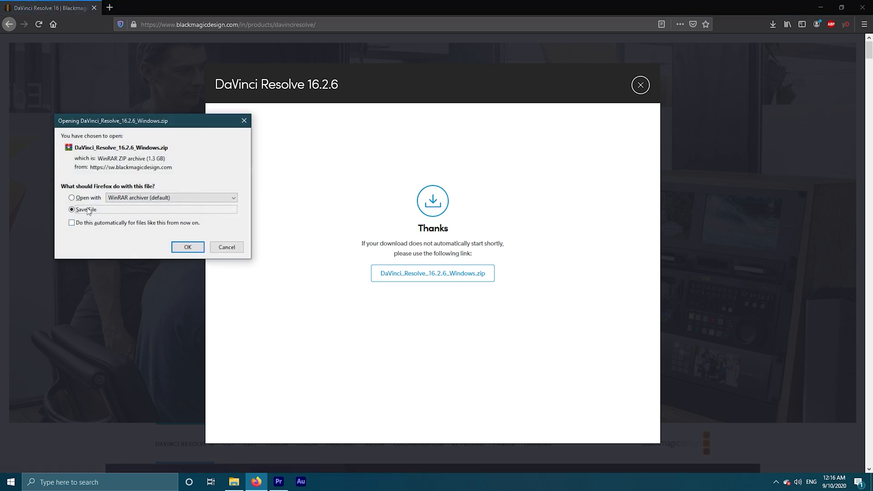
Save DaVinci_Resolve_16.2.6_Windows.zip to disk and check the browser's downloads
{"action": "left_click", "coordinate": [187, 247]}
{"action": "left_click", "coordinate": [772, 24]}
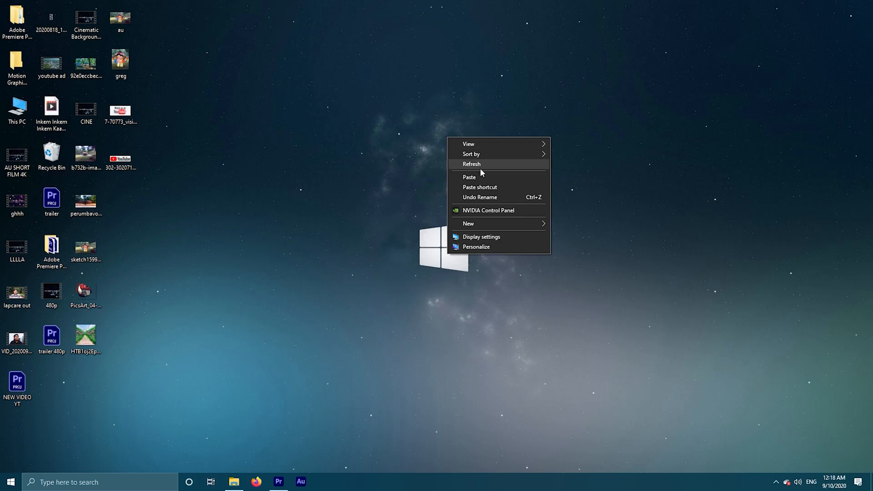
{"action": "right_click", "coordinate": [482, 172]}
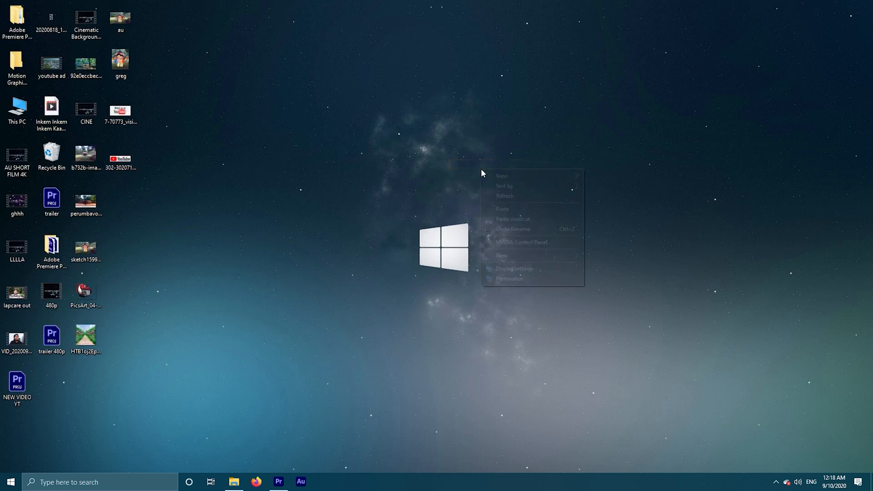
{"action": "left_click", "coordinate": [503, 196]}
Try to run the DaVinci_Resolve_16.2.6_Windows installer from the games folder on Local Disk (E:)
{"action": "double_click", "coordinate": [26, 112]}
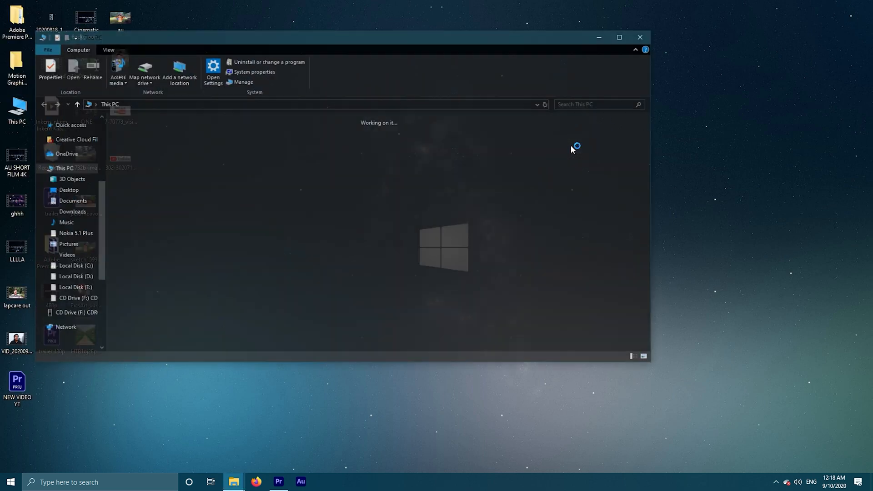
{"action": "left_click", "coordinate": [618, 38]}
{"action": "double_click", "coordinate": [473, 171]}
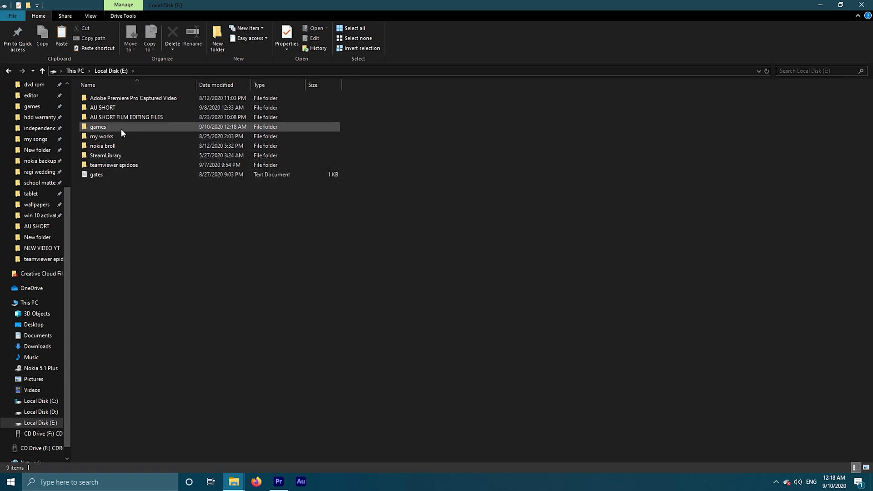
{"action": "double_click", "coordinate": [121, 130]}
{"action": "left_click", "coordinate": [99, 178]}
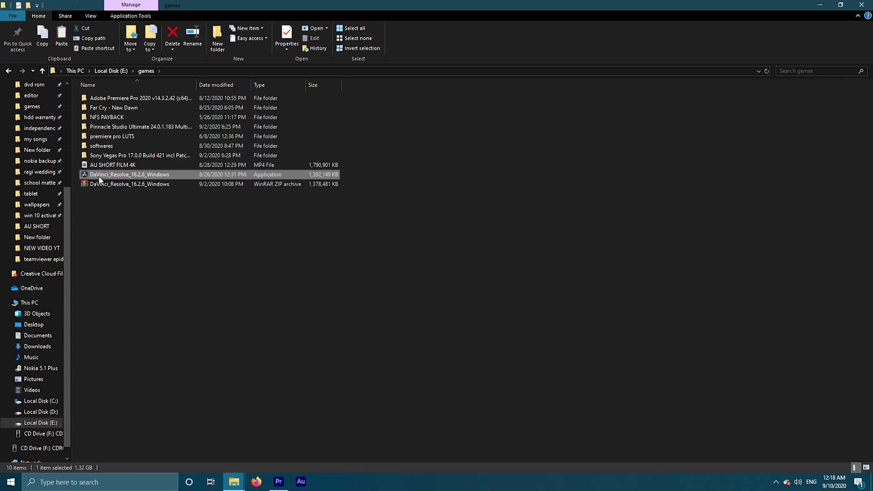
{"action": "double_click", "coordinate": [116, 175]}
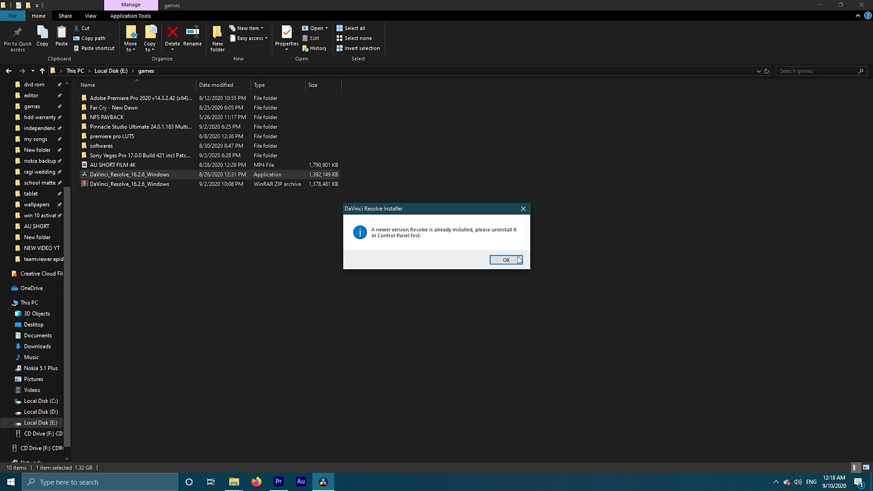
{"action": "left_click", "coordinate": [506, 260]}
{"action": "right_click", "coordinate": [299, 275]}
{"action": "left_click", "coordinate": [321, 312]}
{"action": "right_click", "coordinate": [317, 276]}
{"action": "left_click", "coordinate": [334, 308]}
{"action": "right_click", "coordinate": [317, 285]}
{"action": "left_click", "coordinate": [346, 322]}
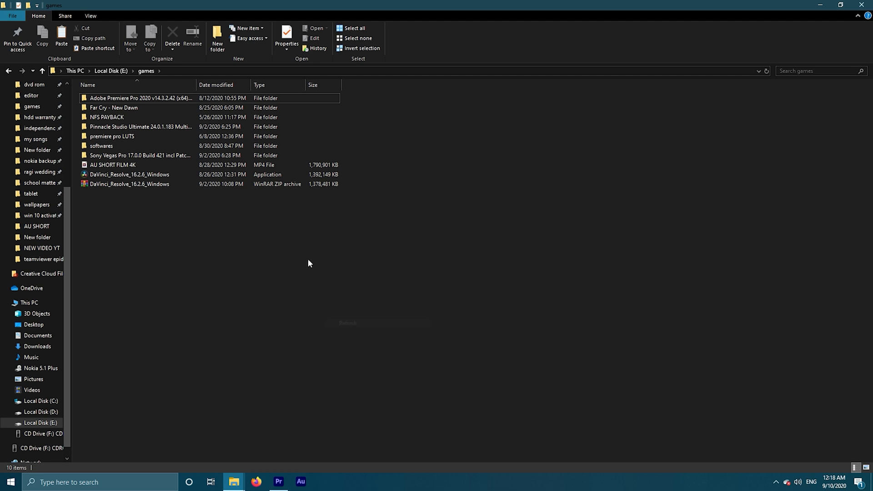
{"action": "right_click", "coordinate": [308, 263]}
{"action": "left_click", "coordinate": [320, 299]}
{"action": "right_click", "coordinate": [298, 255]}
{"action": "left_click", "coordinate": [314, 294]}
{"action": "key", "text": "alt+z"}
{"action": "left_click", "coordinate": [444, 179]}
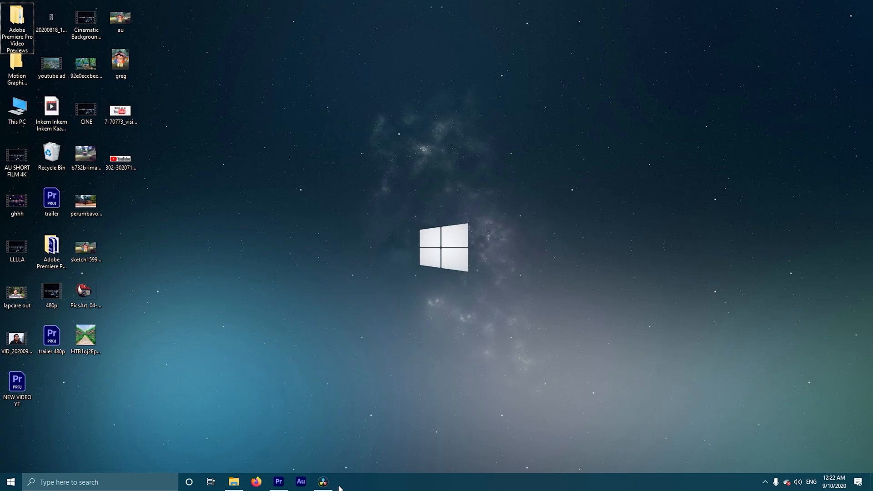
Switch to DaVinci Resolve and create a new project named "sample project"
{"action": "left_click", "coordinate": [323, 483]}
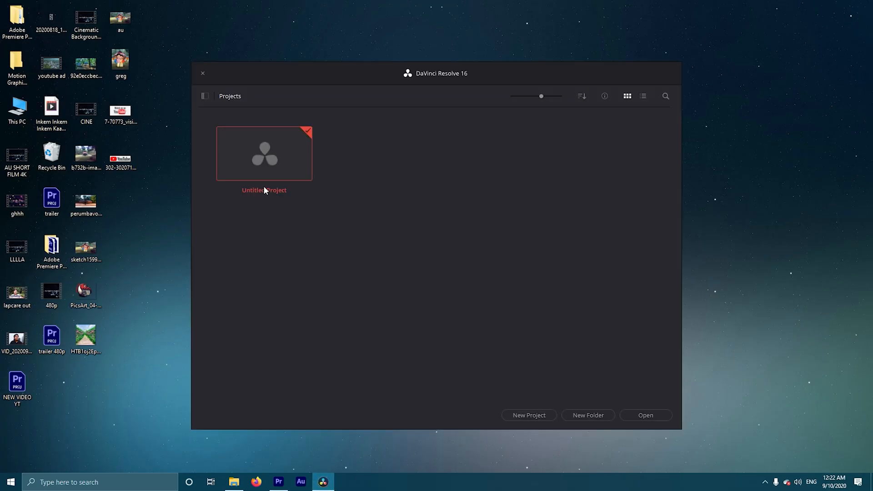
{"action": "left_click", "coordinate": [522, 416]}
{"action": "type", "text": "sa"}
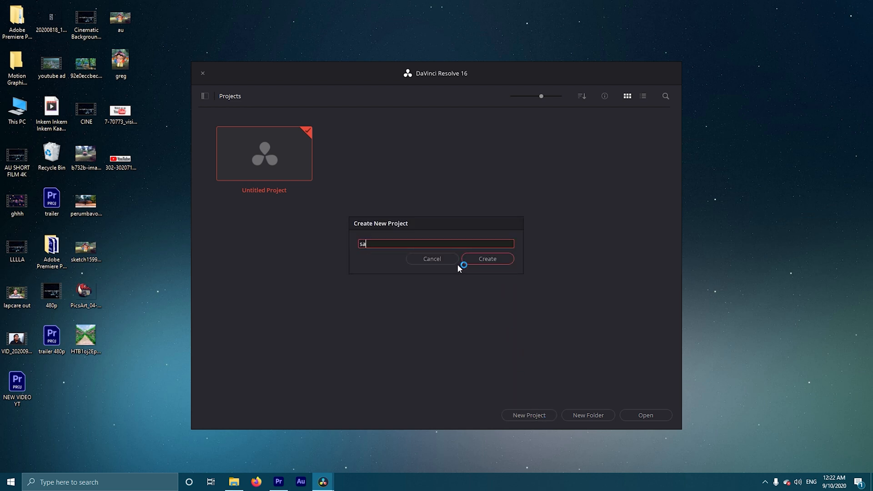
{"action": "type", "text": "mple project"}
{"action": "left_click", "coordinate": [482, 259]}
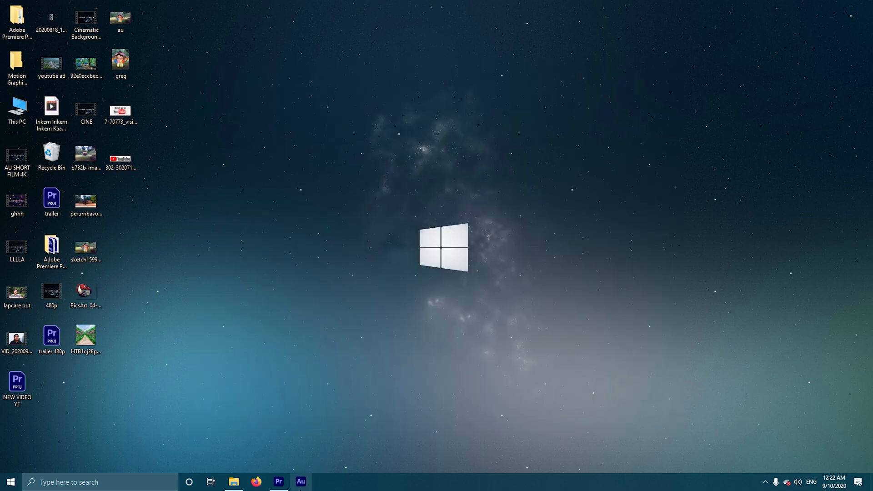
{"action": "right_click", "coordinate": [508, 93]}
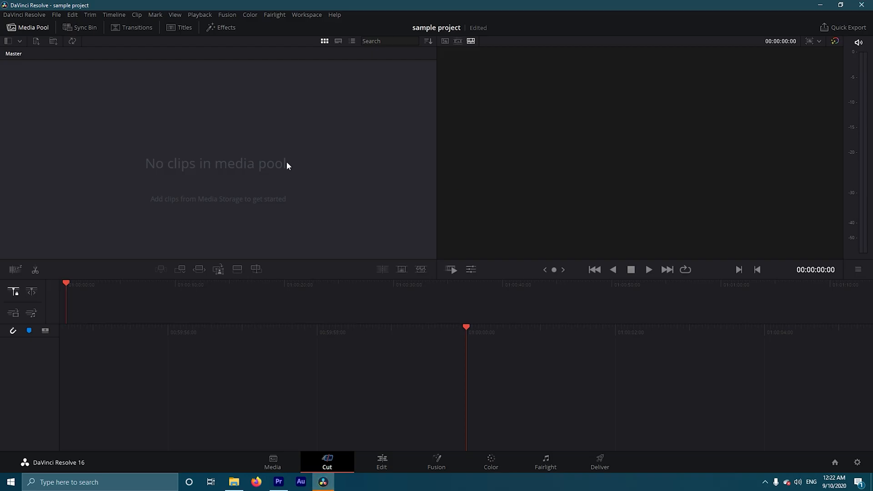
Try to bring clip VID_20200621_130321 from the AU folder in File Explorer into DaVinci Resolve's Cut page
{"action": "left_click", "coordinate": [234, 481]}
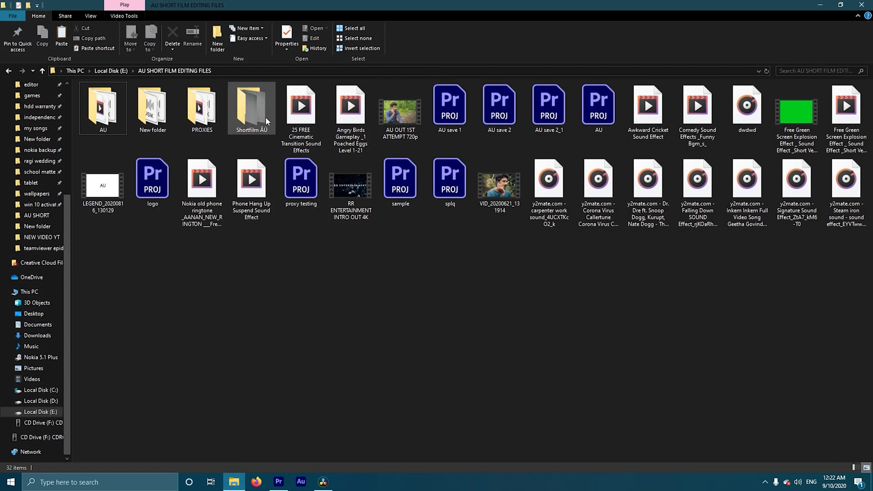
{"action": "double_click", "coordinate": [105, 106]}
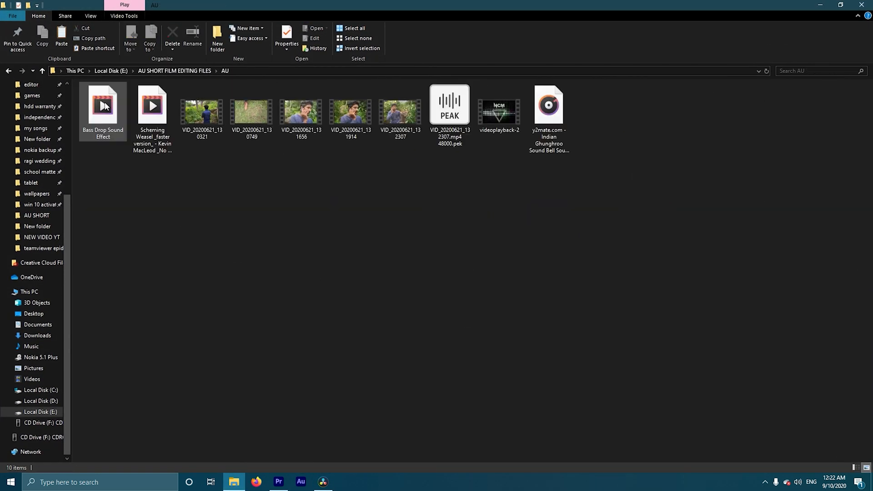
{"action": "left_click", "coordinate": [215, 136]}
{"action": "left_click_drag", "start_coordinate": [213, 136], "coordinate": [286, 429]}
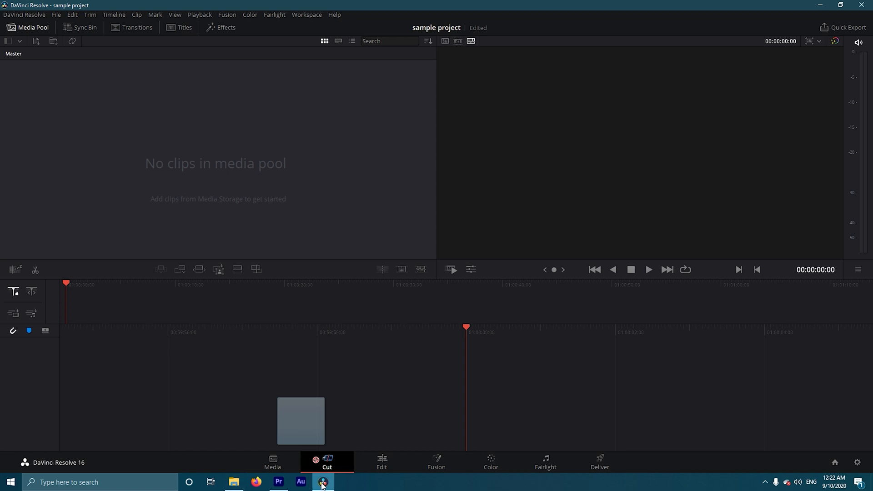
{"action": "left_click", "coordinate": [872, 482]}
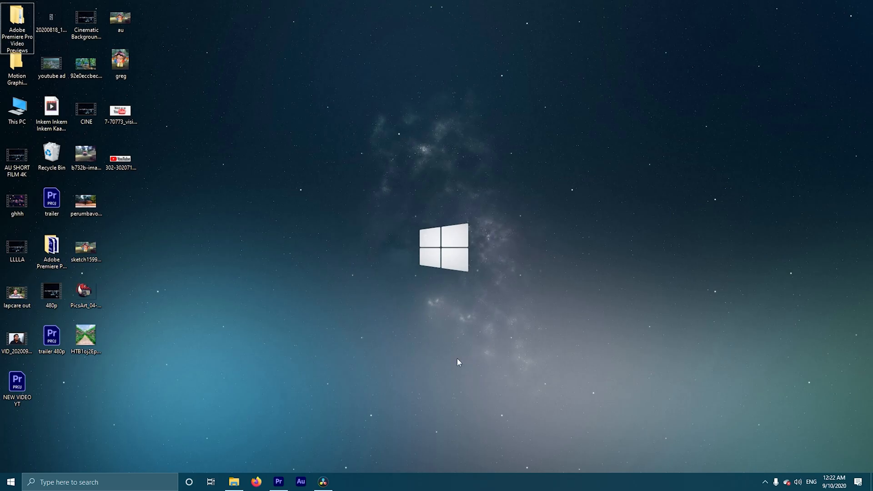
{"action": "left_click", "coordinate": [334, 483]}
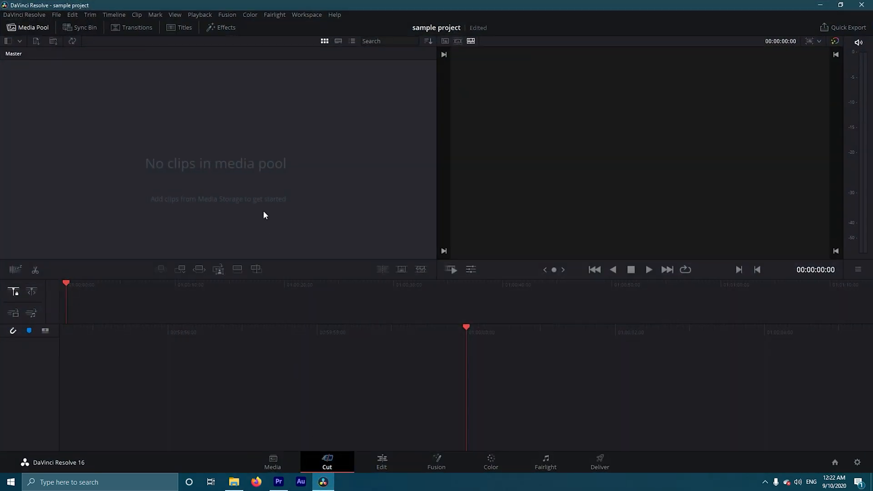
On the Media page, bring up the AU folder's files and add VID_20200621_130321.mp4 to the media pool
{"action": "left_click", "coordinate": [277, 460]}
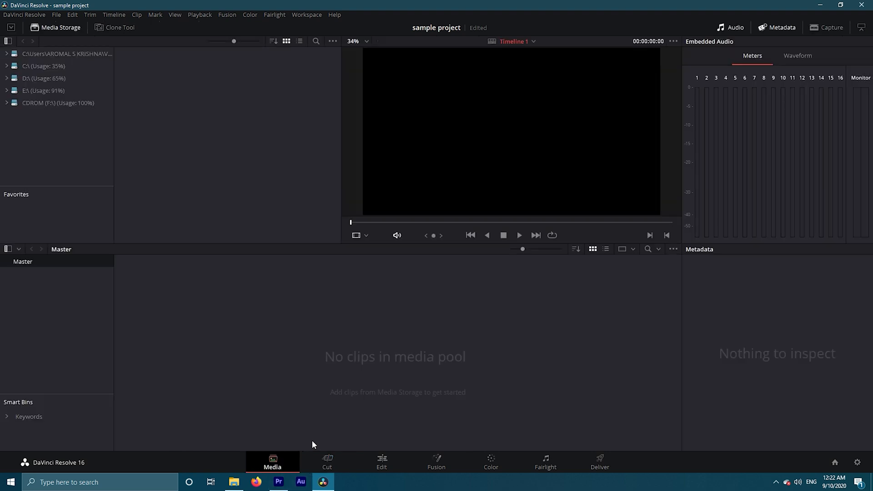
{"action": "left_click", "coordinate": [871, 482]}
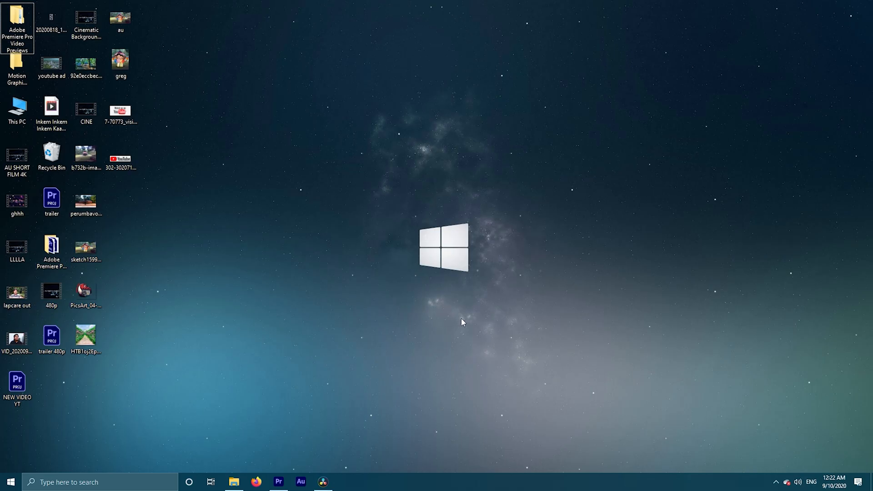
{"action": "left_click", "coordinate": [233, 482]}
{"action": "left_click_drag", "start_coordinate": [205, 120], "coordinate": [247, 168]}
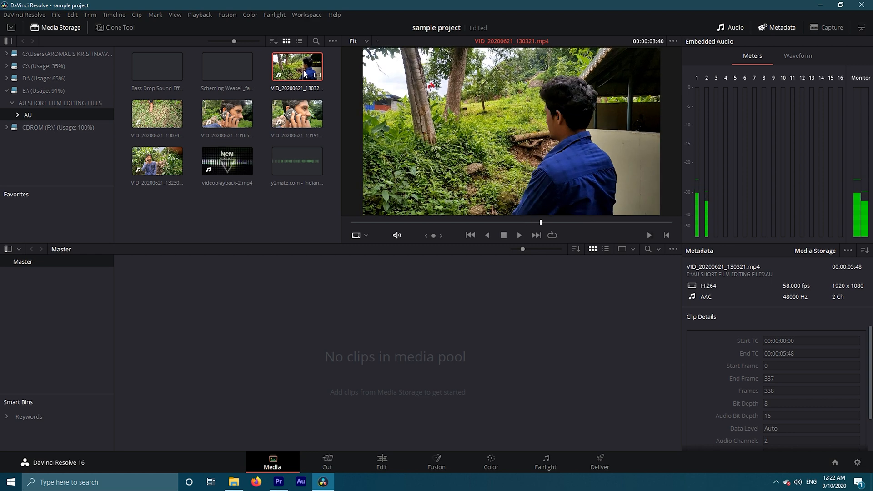
{"action": "left_click_drag", "start_coordinate": [266, 293], "coordinate": [294, 315]}
{"action": "left_click", "coordinate": [143, 281]}
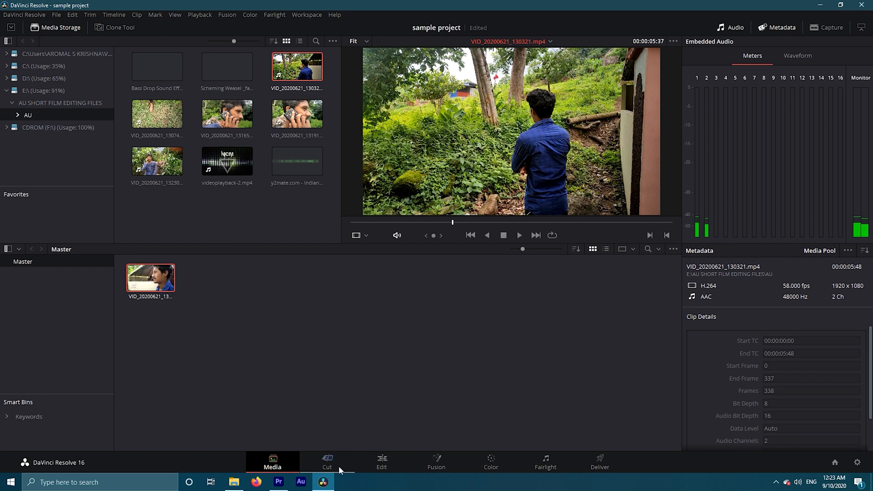
Add the clips VID_20200621_131914, 131656, 130749 and 132307 from the AU folder to the media pool
{"action": "left_click", "coordinate": [339, 467]}
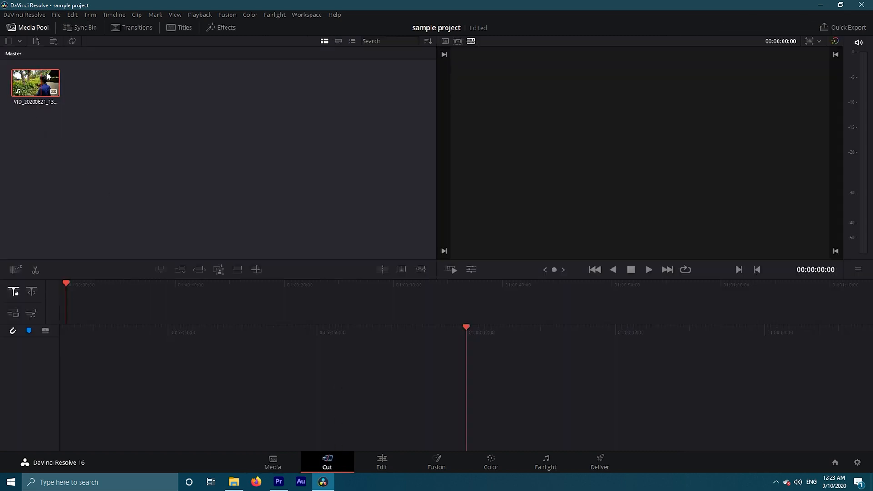
{"action": "left_click", "coordinate": [291, 468]}
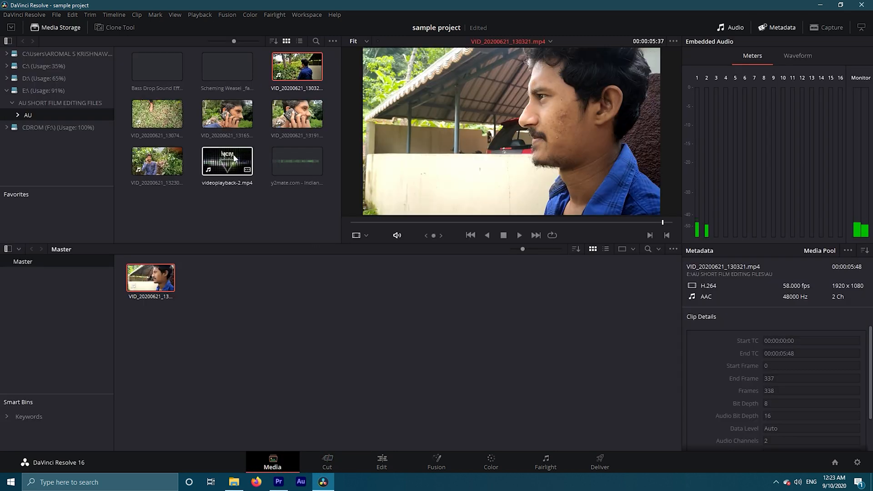
{"action": "left_click", "coordinate": [307, 116]}
{"action": "left_click_drag", "start_coordinate": [195, 260], "coordinate": [207, 275]}
{"action": "left_click_drag", "start_coordinate": [230, 116], "coordinate": [268, 277]}
{"action": "left_click_drag", "start_coordinate": [174, 117], "coordinate": [376, 284]}
{"action": "left_click", "coordinate": [162, 162]}
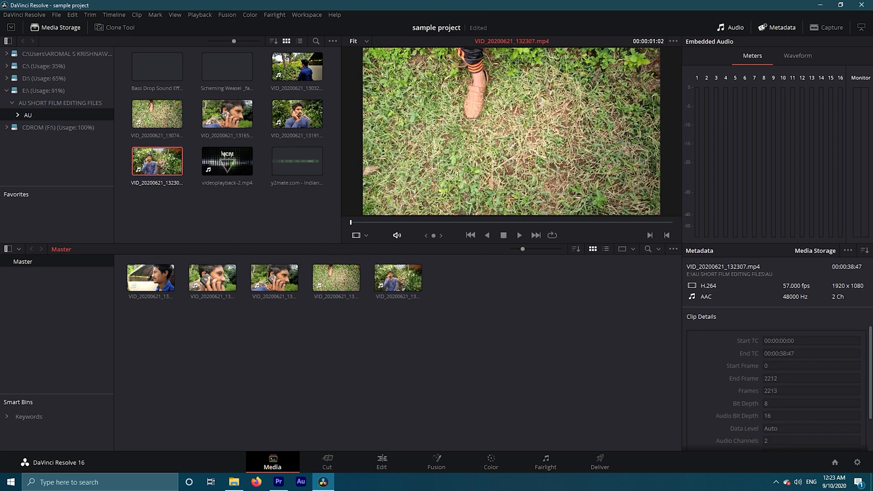
On the Cut page, place the first media pool clip, VID_20200621_130321, at the start of the empty timeline
{"action": "left_click", "coordinate": [334, 466]}
{"action": "left_click_drag", "start_coordinate": [48, 89], "coordinate": [136, 285]}
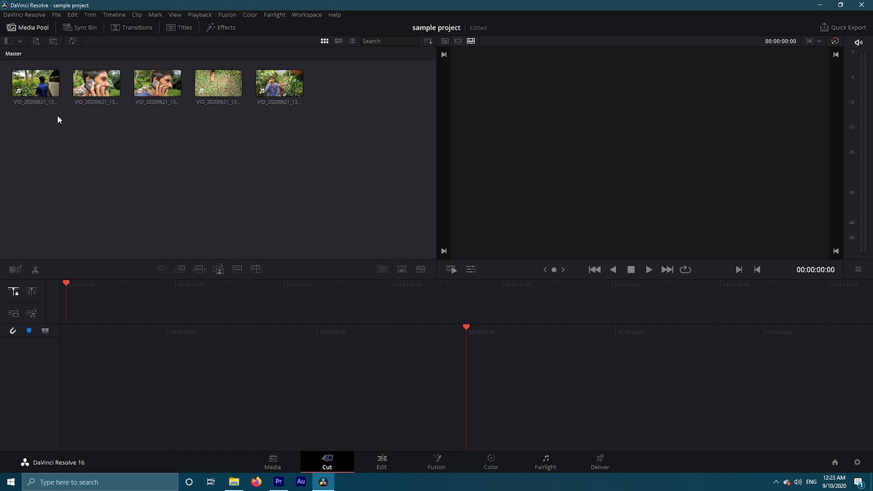
{"action": "left_click_drag", "start_coordinate": [36, 84], "coordinate": [192, 288]}
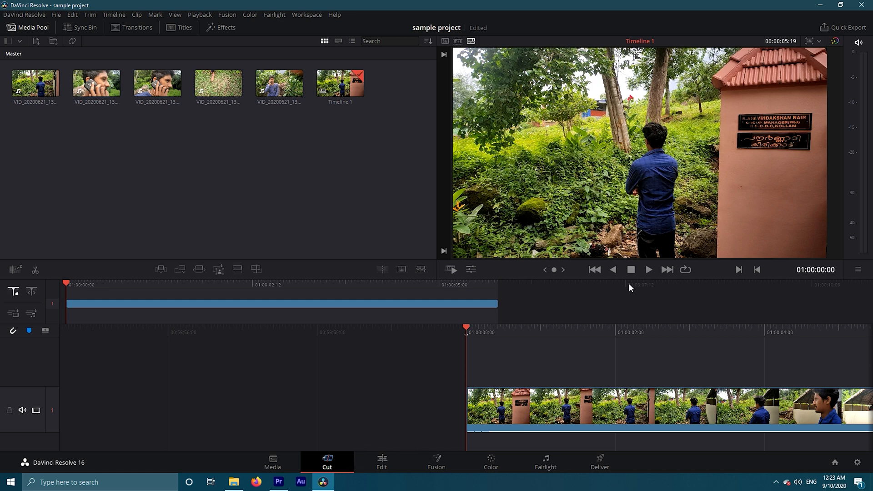
Scrub and play through the timeline clip, stop at about 01:00:03:10 and select the clip
{"action": "left_click_drag", "start_coordinate": [471, 328], "coordinate": [383, 334]}
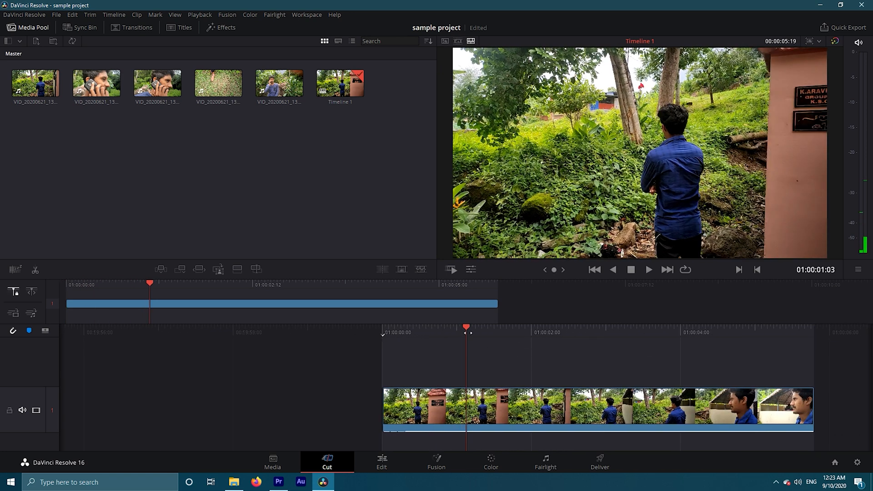
{"action": "left_click_drag", "start_coordinate": [463, 328], "coordinate": [550, 349]}
{"action": "key", "text": "space"}
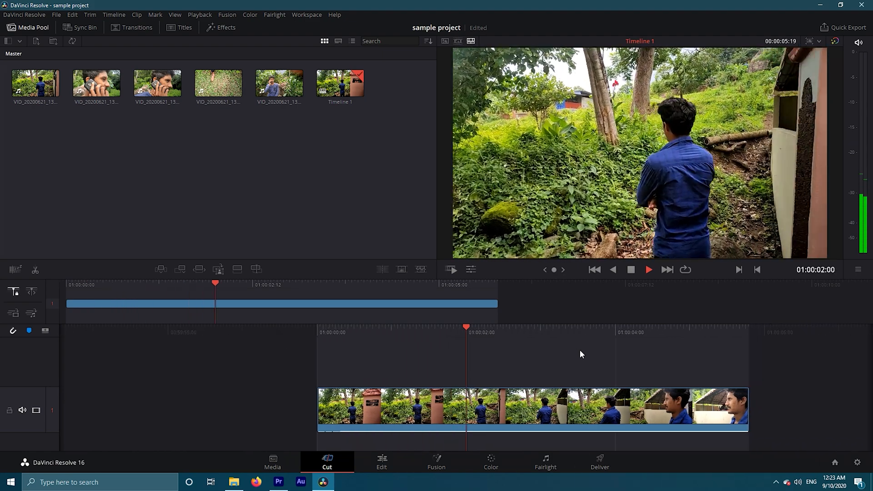
{"action": "key", "text": "space"}
{"action": "left_click", "coordinate": [532, 410]}
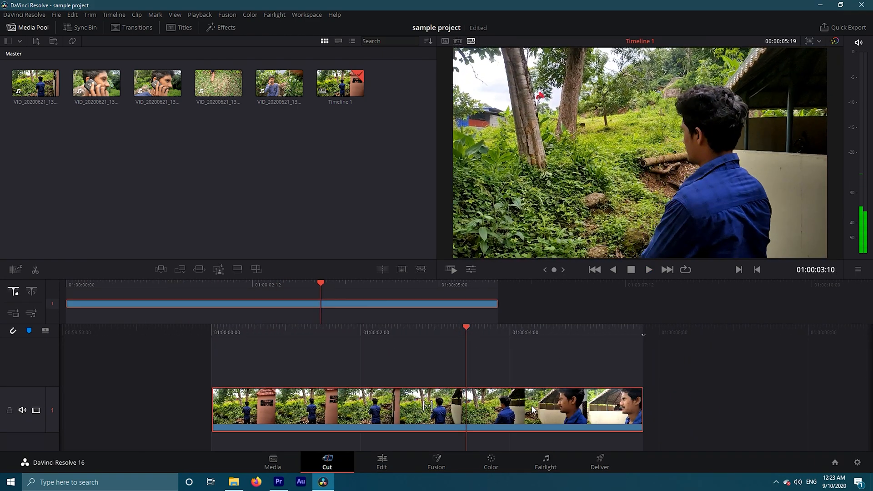
Split the timeline clip at 01:00:03:10, delete the part after the cut and play the remaining piece from near its start
{"action": "key", "text": "ctrl+b"}
{"action": "left_click", "coordinate": [418, 406]}
{"action": "left_click", "coordinate": [538, 423]}
{"action": "key", "text": "Delete"}
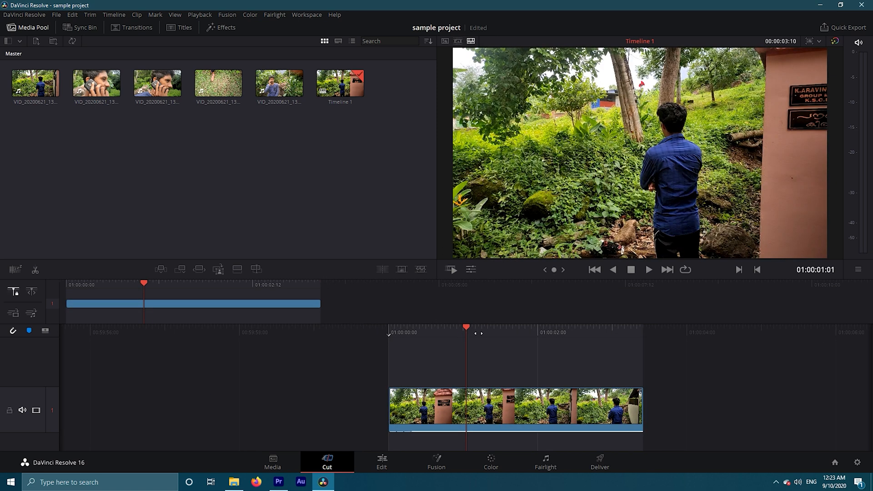
{"action": "left_click_drag", "start_coordinate": [470, 326], "coordinate": [563, 341]}
{"action": "key", "text": "space"}
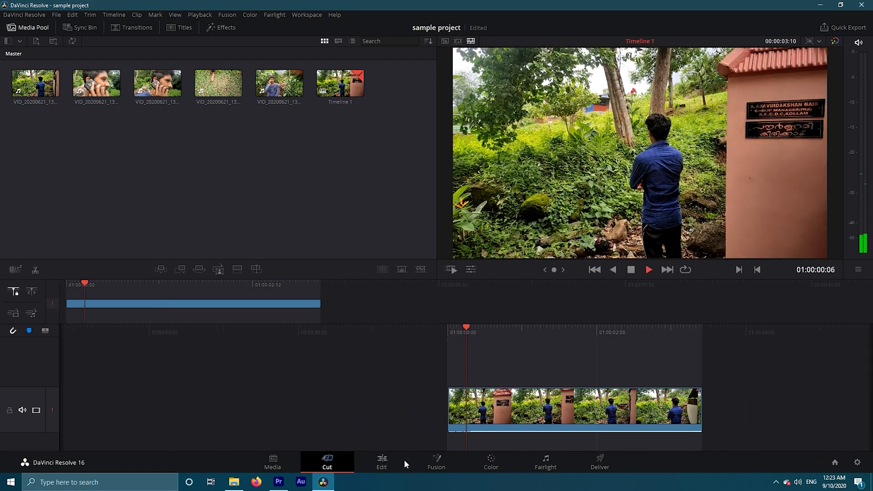
Switch to the Edit page and play the shortened clip from the beginning of the timeline
{"action": "left_click", "coordinate": [391, 460]}
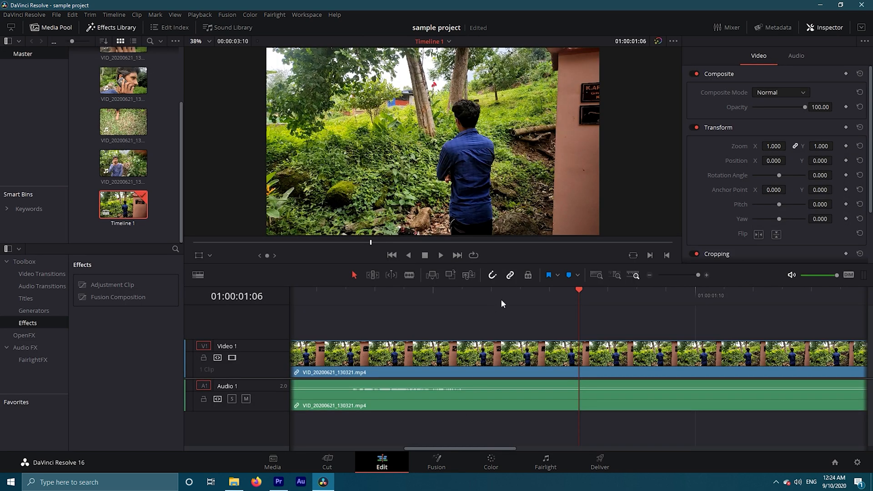
{"action": "left_click_drag", "start_coordinate": [580, 290], "coordinate": [238, 296]}
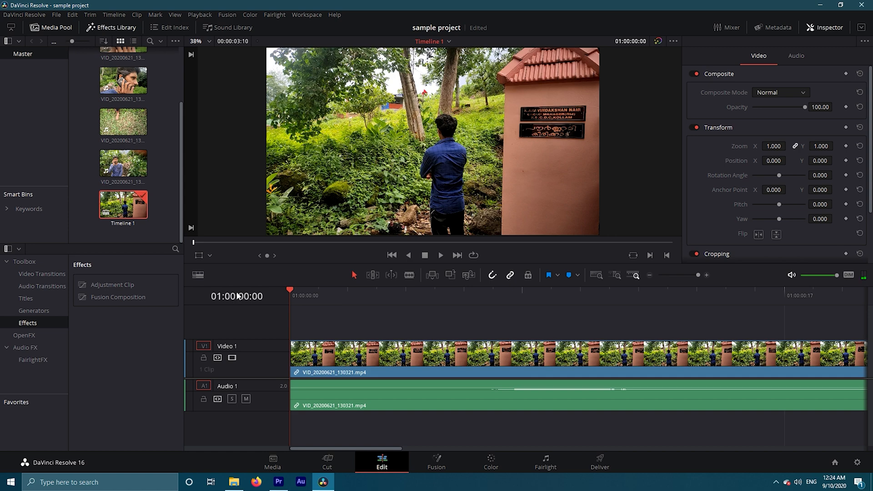
{"action": "key", "text": "space"}
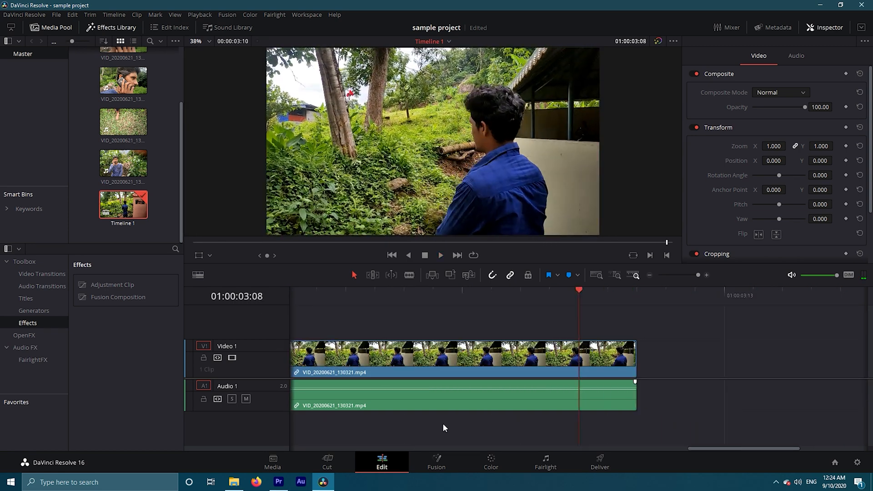
{"action": "left_click", "coordinate": [650, 275]}
{"action": "left_click", "coordinate": [707, 275]}
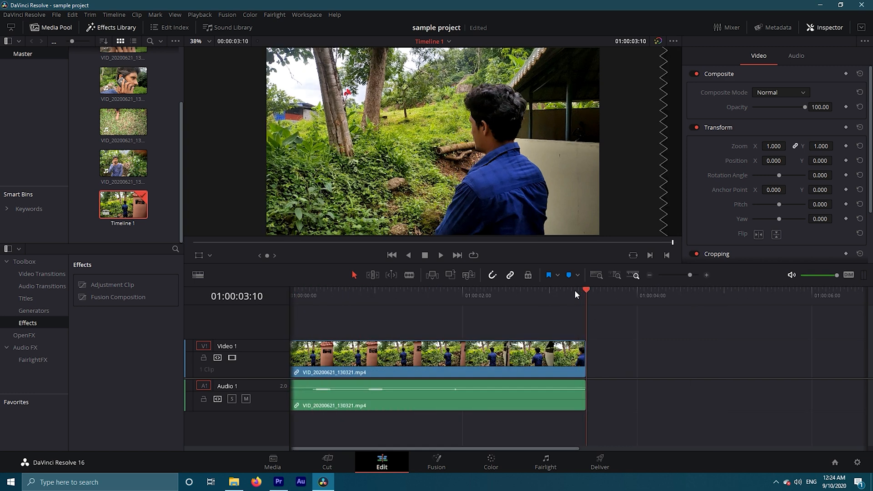
{"action": "key", "text": "Home"}
{"action": "key", "text": "space"}
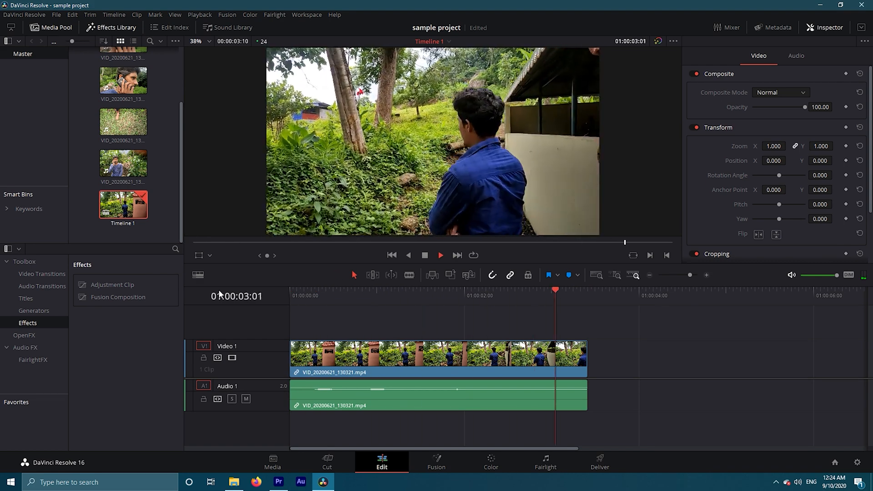
Add VID_20200621_131656.mp4 to Video 1 directly after the first clip and play through it
{"action": "left_click_drag", "start_coordinate": [516, 302], "coordinate": [594, 349]}
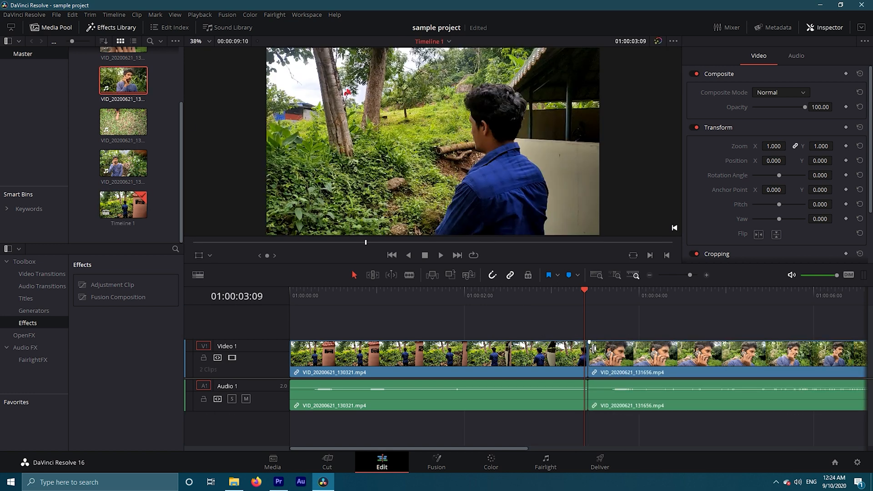
{"action": "left_click_drag", "start_coordinate": [476, 451], "coordinate": [582, 439]}
{"action": "key", "text": "space"}
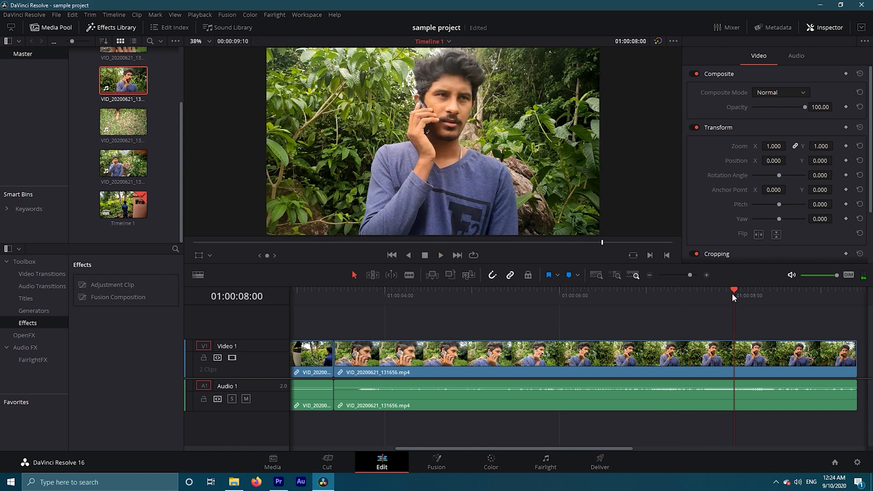
Trim the end of VID_20200621_131656.mp4 to 01:00:06:21 and play the timeline from the start across the cut
{"action": "left_click_drag", "start_coordinate": [732, 293], "coordinate": [636, 290]}
{"action": "left_click_drag", "start_coordinate": [851, 365], "coordinate": [637, 356]}
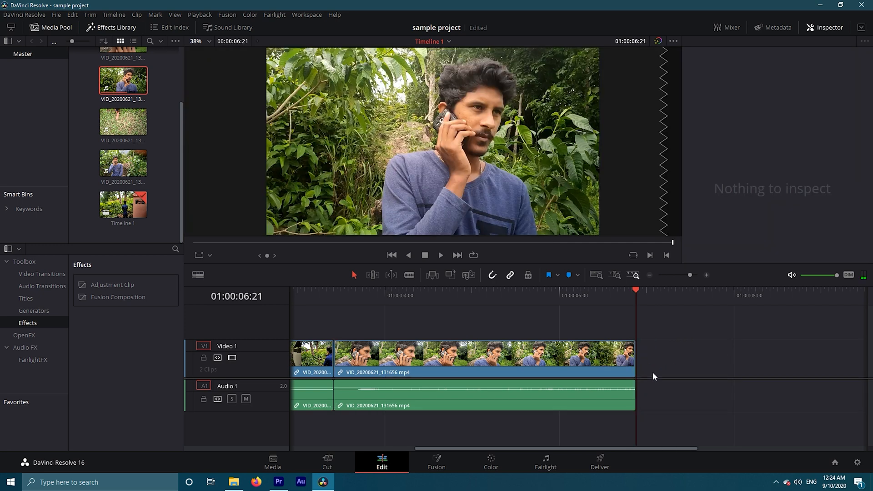
{"action": "left_click_drag", "start_coordinate": [604, 450], "coordinate": [455, 438]}
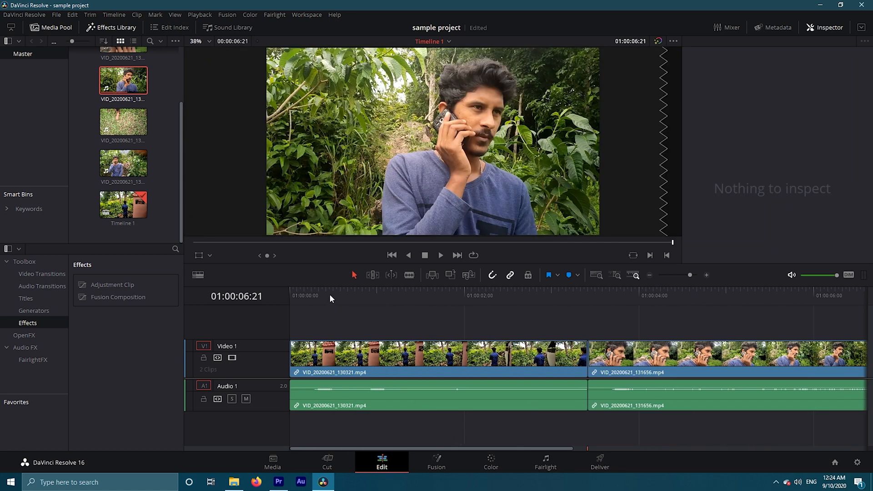
{"action": "left_click_drag", "start_coordinate": [304, 290], "coordinate": [283, 293]}
{"action": "key", "text": "space"}
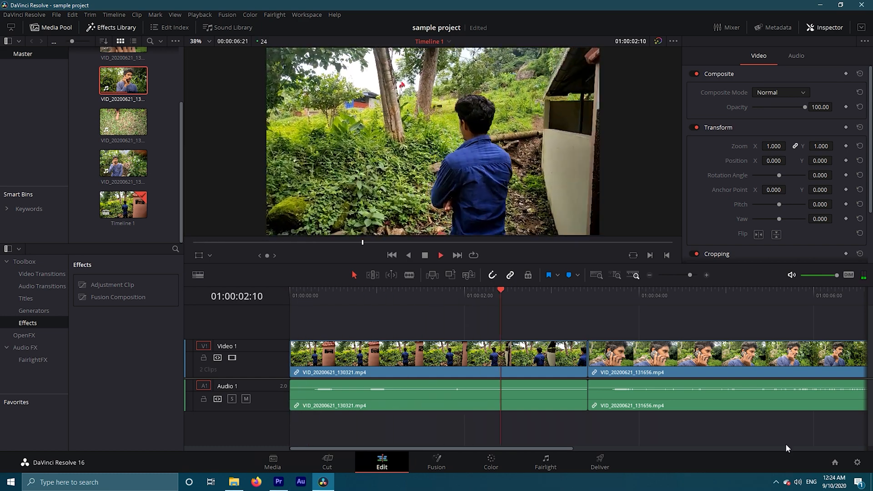
{"action": "key", "text": "space"}
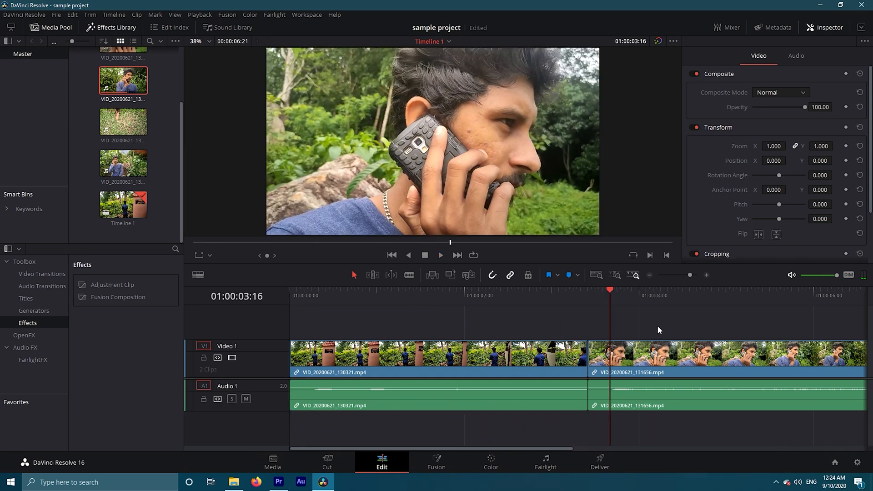
Apply the Cross Dissolve video transition at the cut between the two clips and play across it
{"action": "left_click_drag", "start_coordinate": [607, 291], "coordinate": [567, 301]}
{"action": "left_click", "coordinate": [23, 275]}
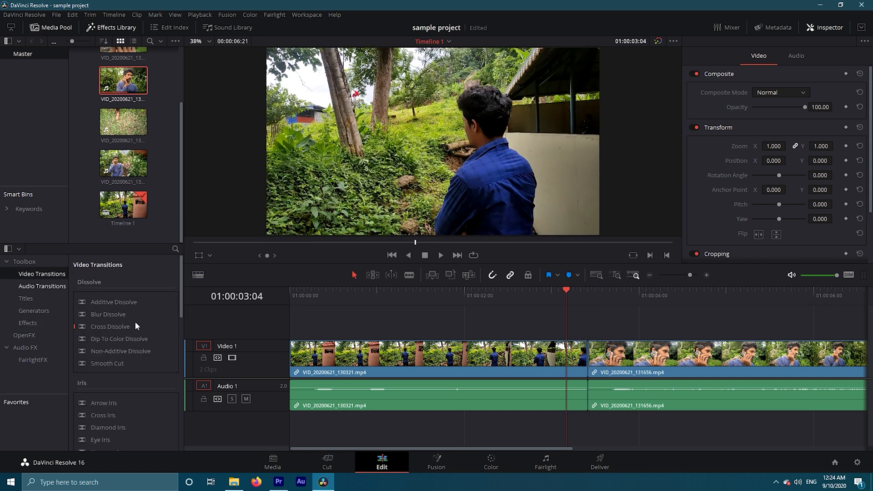
{"action": "left_click_drag", "start_coordinate": [111, 326], "coordinate": [505, 358]}
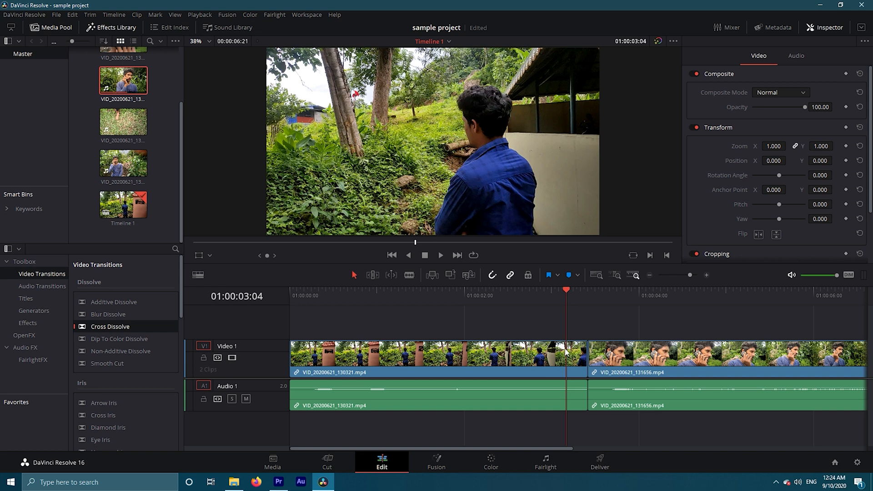
{"action": "left_click_drag", "start_coordinate": [585, 351], "coordinate": [585, 351]}
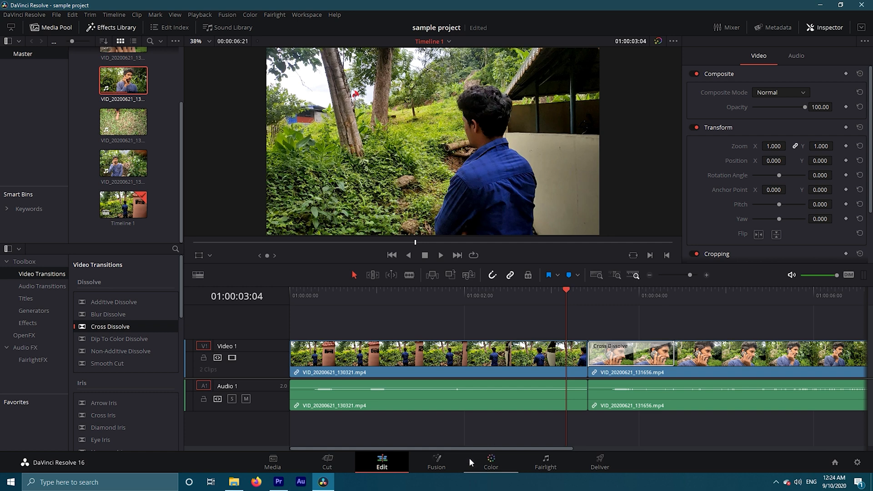
{"action": "left_click_drag", "start_coordinate": [567, 291], "coordinate": [592, 291]}
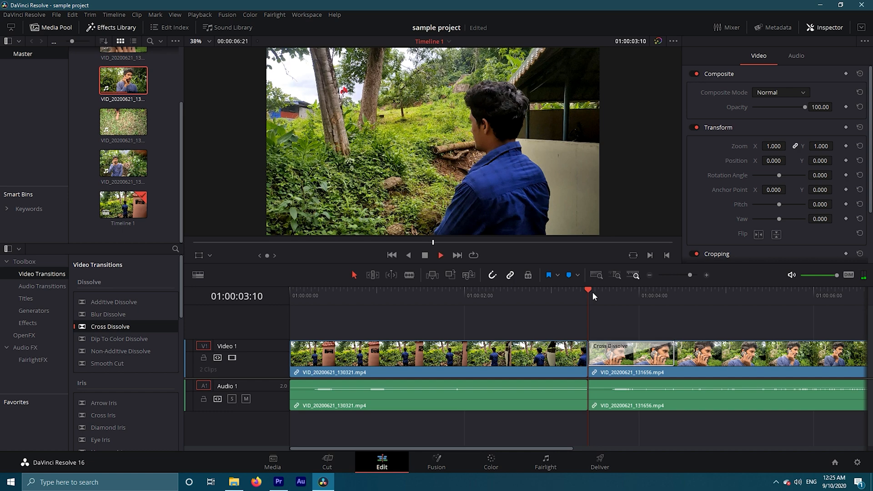
{"action": "key", "text": "space"}
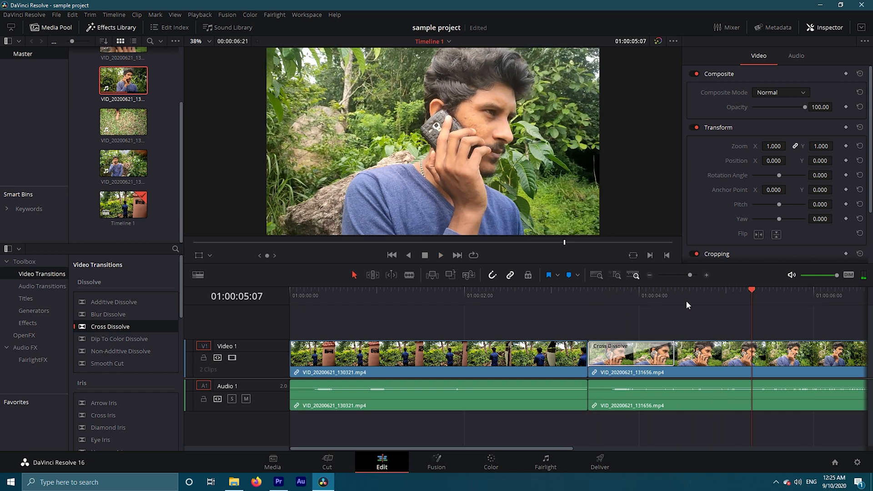
Replace the Cross Dissolve at the cut with the Triangle Iris transition and play across it
{"action": "left_click", "coordinate": [653, 361]}
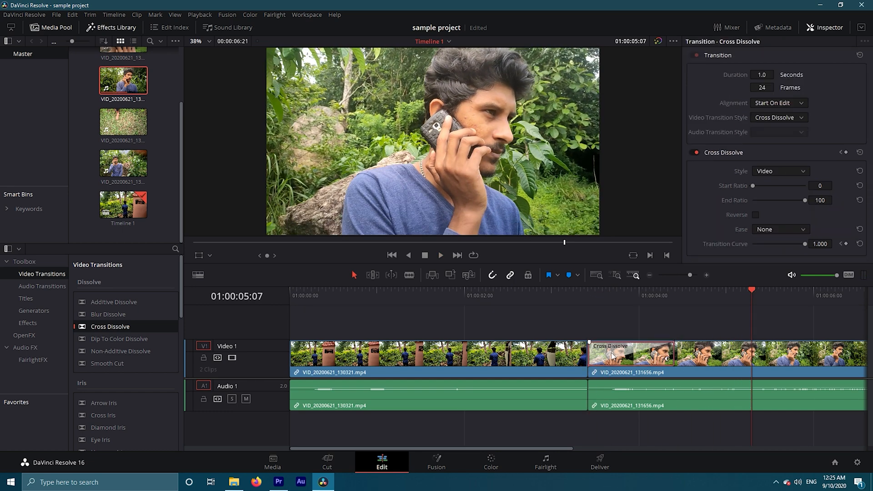
{"action": "key", "text": "Delete"}
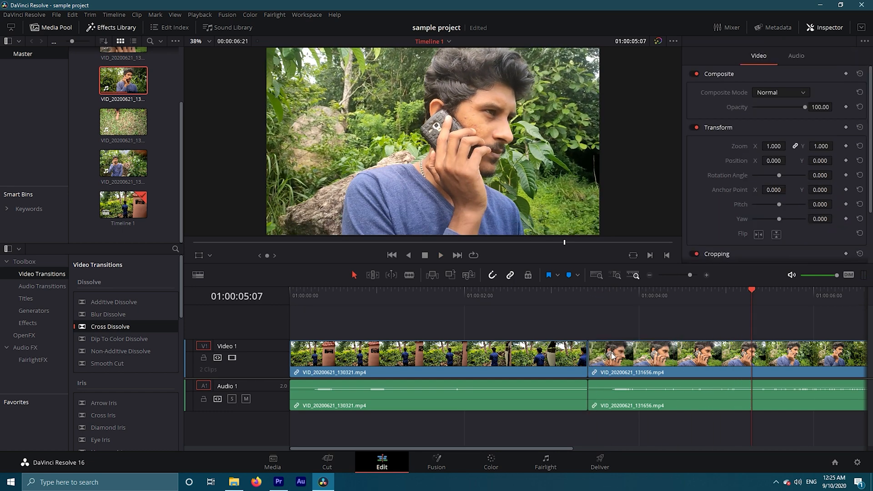
{"action": "left_click", "coordinate": [557, 291]}
{"action": "left_click", "coordinate": [526, 291]}
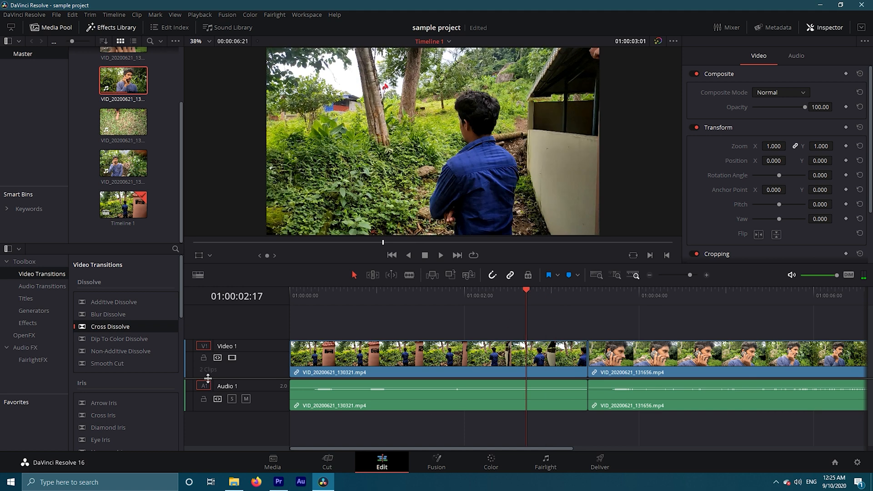
{"action": "scroll", "coordinate": [105, 372], "scroll_direction": "down", "scroll_amount": 6}
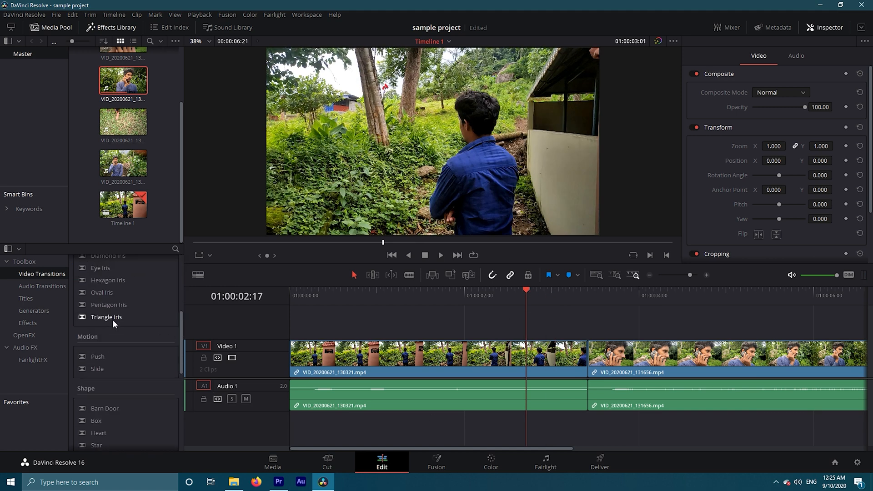
{"action": "left_click_drag", "start_coordinate": [558, 325], "coordinate": [594, 351]}
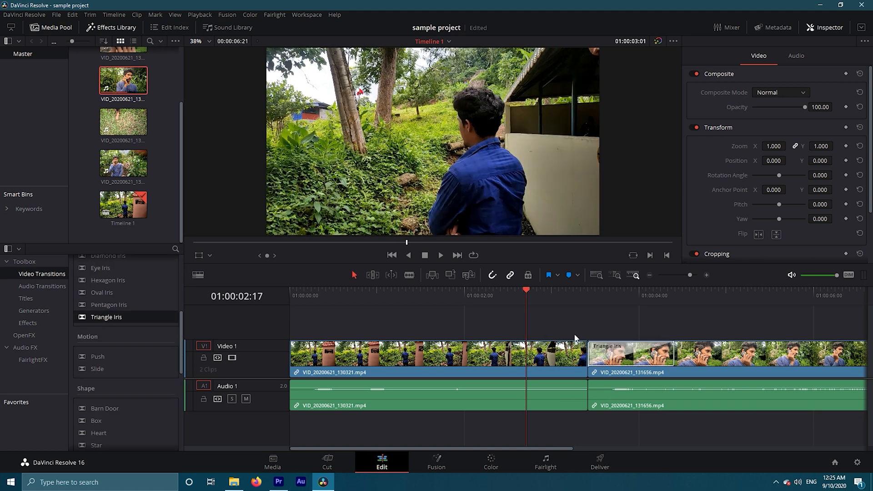
{"action": "left_click_drag", "start_coordinate": [524, 291], "coordinate": [570, 291]}
{"action": "key", "text": "space"}
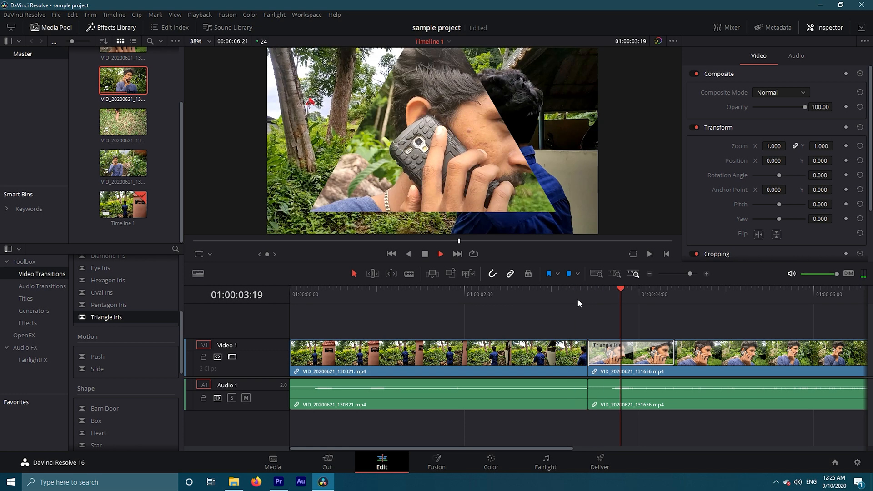
{"action": "key", "text": "space"}
Replace the Triangle Iris at the cut with the X Wipe transition and play across it twice
{"action": "left_click", "coordinate": [618, 348]}
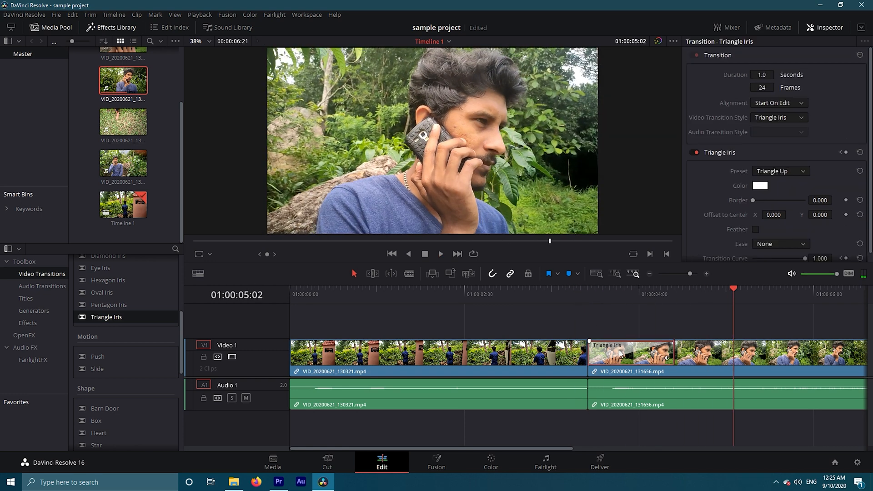
{"action": "key", "text": "Delete"}
{"action": "scroll", "coordinate": [149, 364], "scroll_direction": "down", "scroll_amount": 5}
{"action": "left_click_drag", "start_coordinate": [142, 373], "coordinate": [591, 351]}
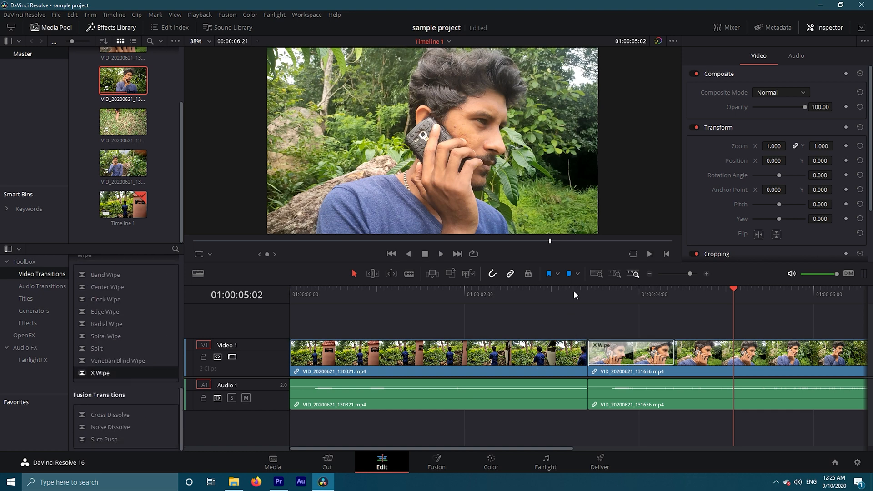
{"action": "left_click_drag", "start_coordinate": [472, 294], "coordinate": [569, 294]}
{"action": "key", "text": "space"}
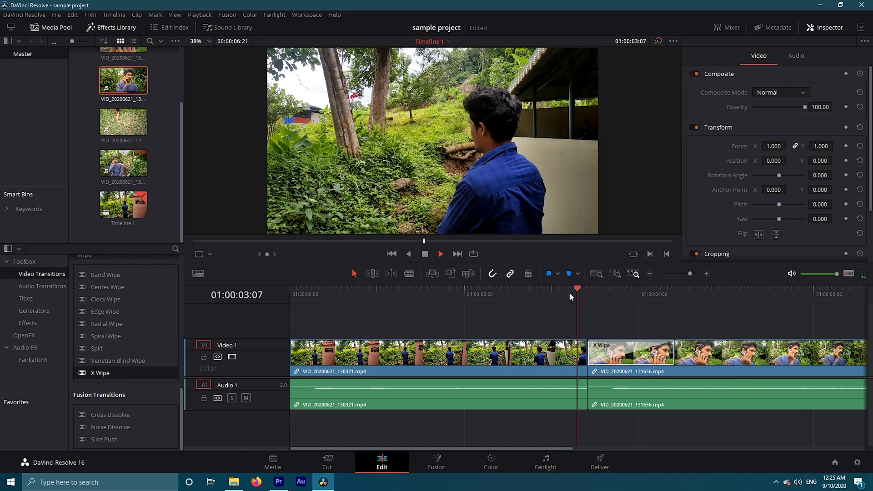
{"action": "key", "text": "space"}
{"action": "left_click_drag", "start_coordinate": [667, 288], "coordinate": [590, 289]}
{"action": "key", "text": "space"}
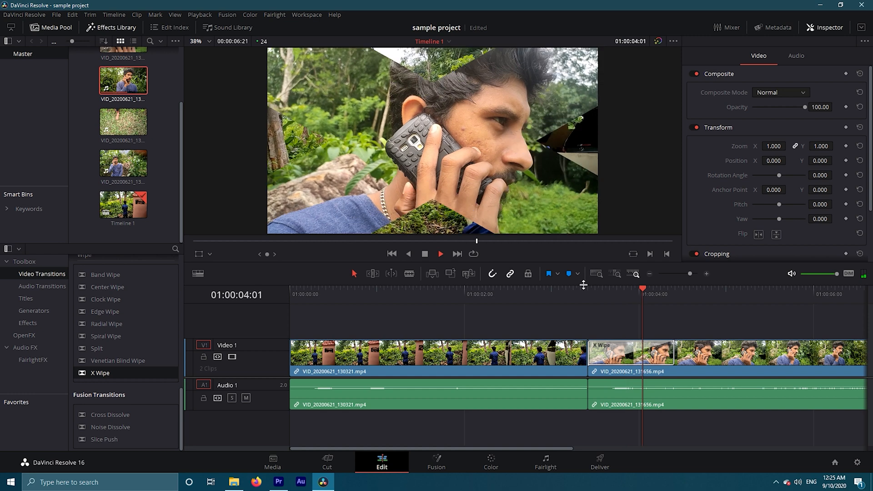
{"action": "key", "text": "space"}
Replace the X Wipe at the cut with the Push transition from the Motion group and play across it
{"action": "left_click", "coordinate": [625, 358]}
{"action": "key", "text": "Delete"}
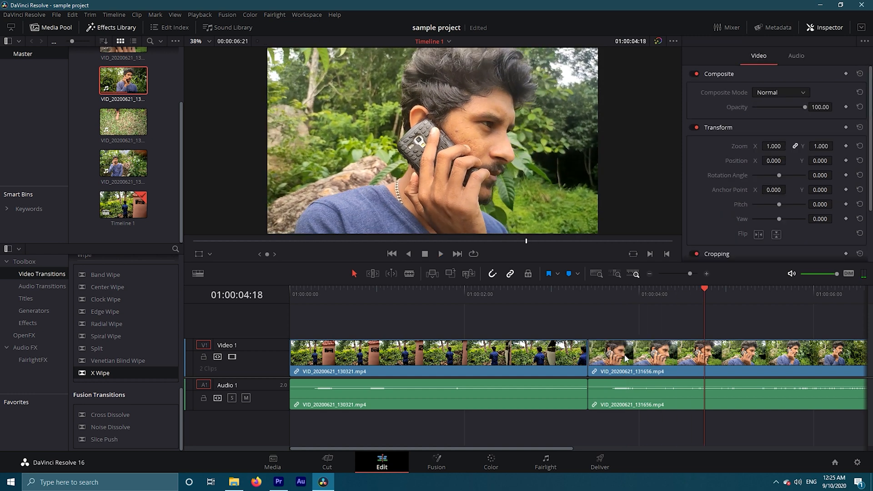
{"action": "scroll", "coordinate": [147, 383], "scroll_direction": "up", "scroll_amount": 5}
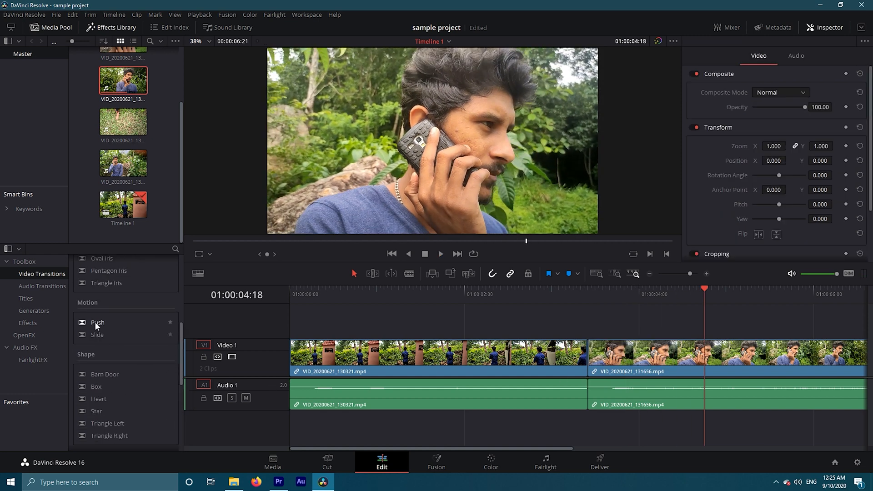
{"action": "left_click_drag", "start_coordinate": [537, 329], "coordinate": [597, 353]}
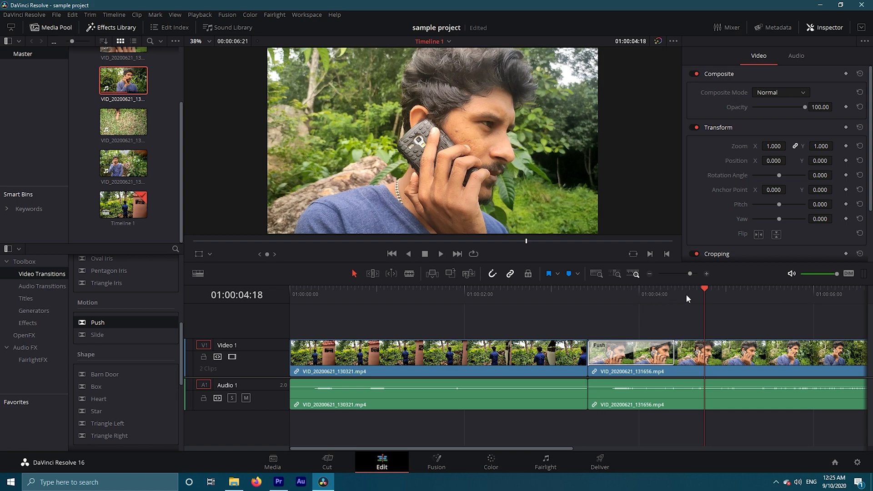
{"action": "left_click_drag", "start_coordinate": [705, 289], "coordinate": [569, 289]}
{"action": "key", "text": "space"}
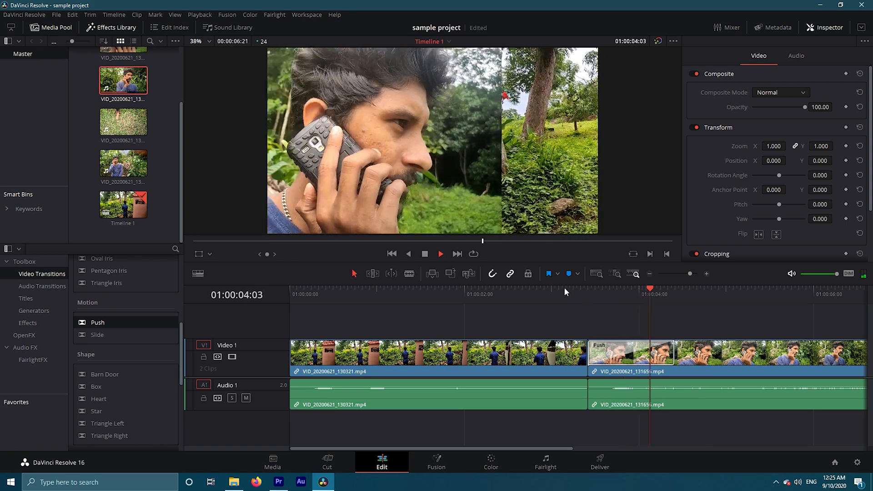
{"action": "key", "text": "space"}
Replace the Push transition at the cut between the two clips with Venetian Blind Wipe
{"action": "left_click", "coordinate": [615, 348]}
{"action": "key", "text": "Delete"}
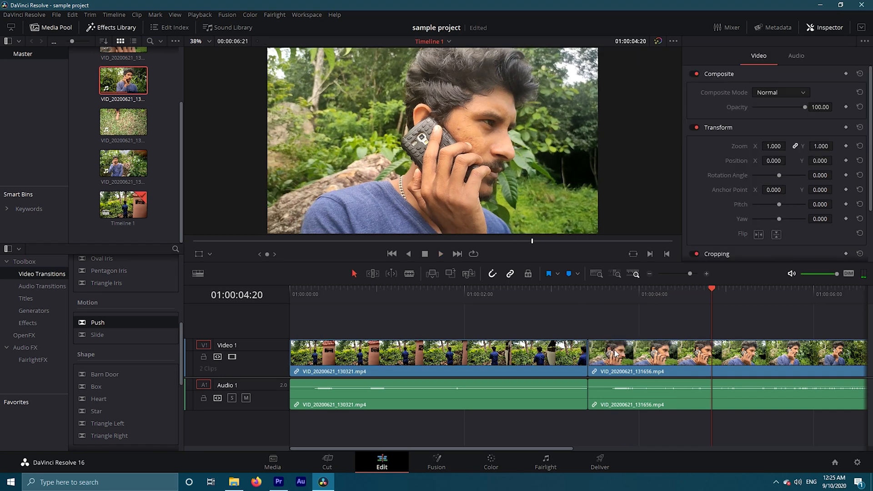
{"action": "scroll", "coordinate": [146, 347], "scroll_direction": "down", "scroll_amount": 5}
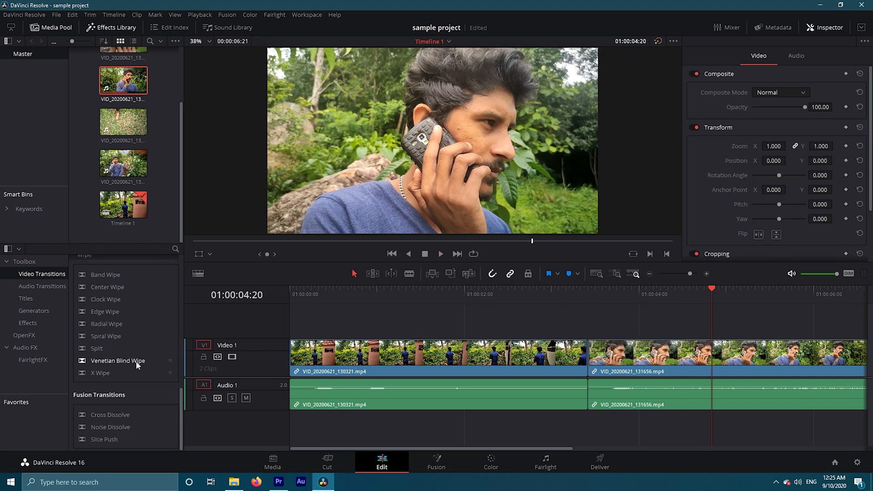
{"action": "left_click_drag", "start_coordinate": [137, 365], "coordinate": [458, 340]}
{"action": "left_click_drag", "start_coordinate": [576, 351], "coordinate": [590, 353]}
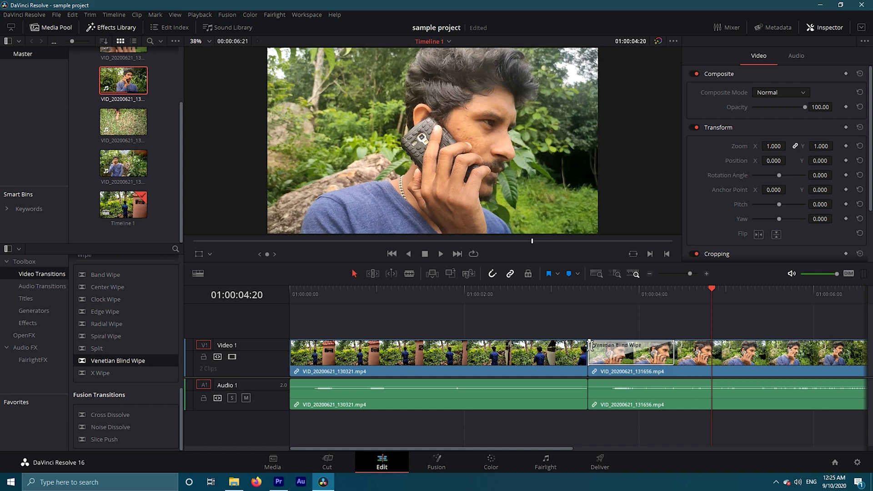
Play across the Venetian Blind Wipe at the cut and remove the transition from the timeline
{"action": "left_click_drag", "start_coordinate": [707, 285], "coordinate": [560, 285]}
{"action": "key", "text": "space"}
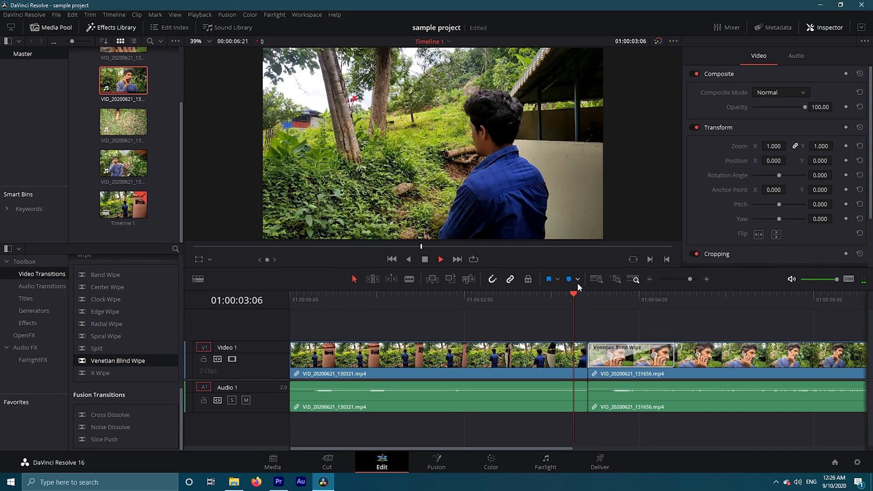
{"action": "key", "text": "space"}
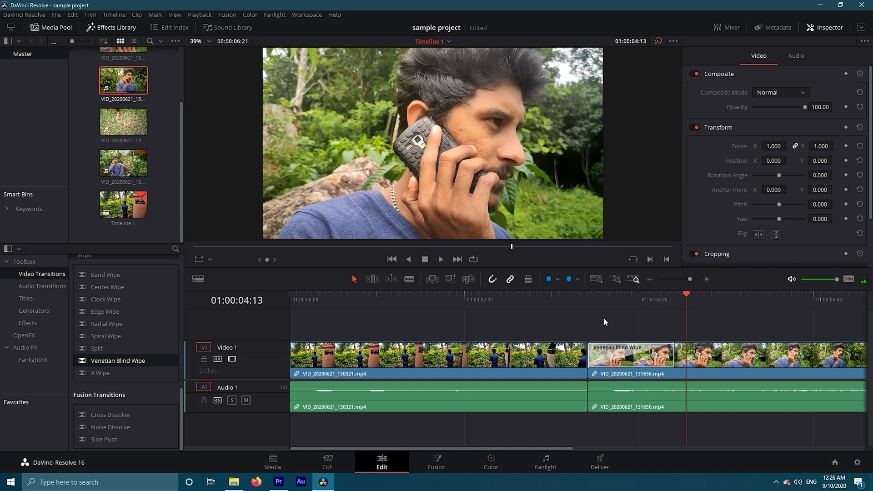
{"action": "left_click", "coordinate": [641, 356]}
{"action": "key", "text": "Delete"}
Select both clips around the cut and examine the Cross Dissolve durations and clip commands offered for them
{"action": "left_click_drag", "start_coordinate": [671, 293], "coordinate": [569, 292]}
{"action": "left_click", "coordinate": [617, 361]}
{"action": "left_click", "coordinate": [566, 362], "text": "ctrl"}
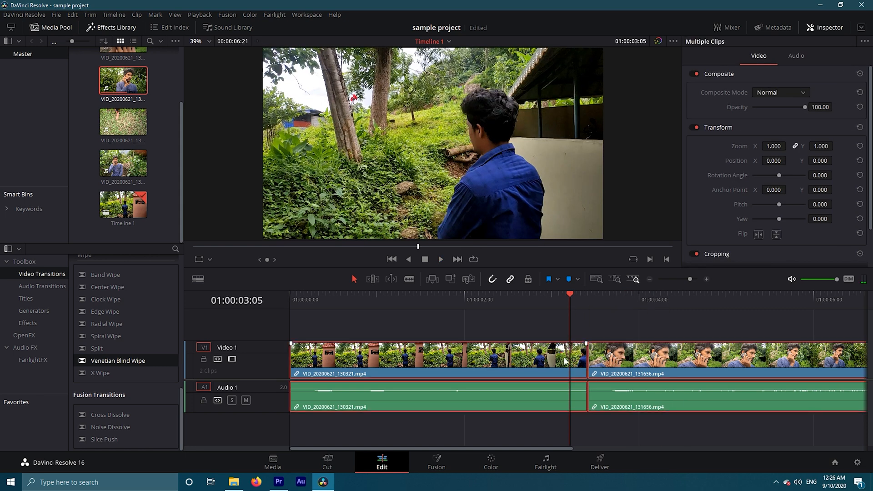
{"action": "right_click", "coordinate": [589, 355]}
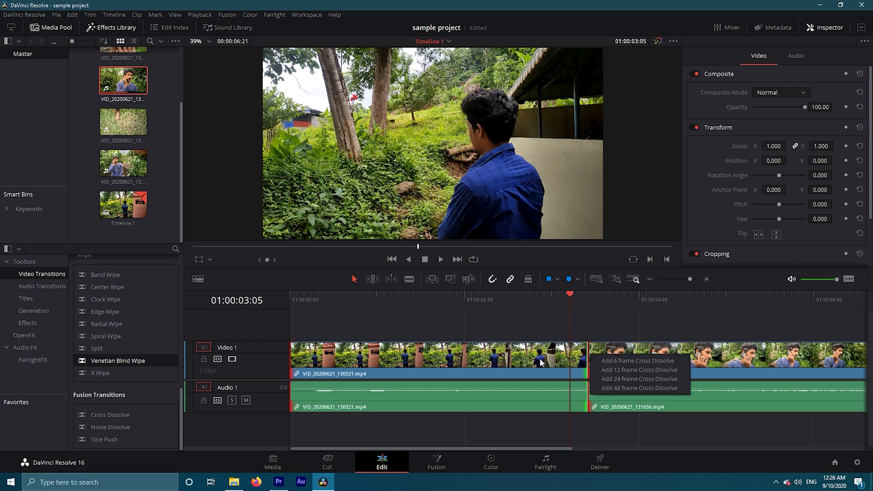
{"action": "key", "text": "Escape"}
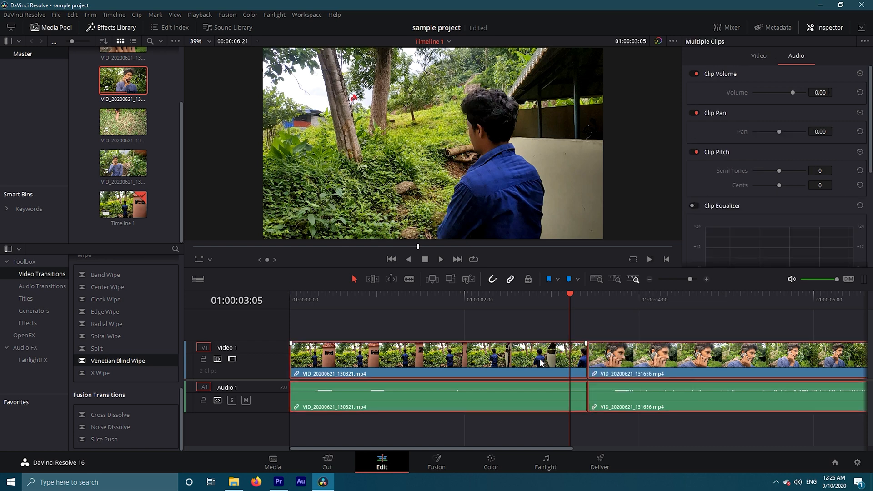
{"action": "right_click", "coordinate": [601, 362]}
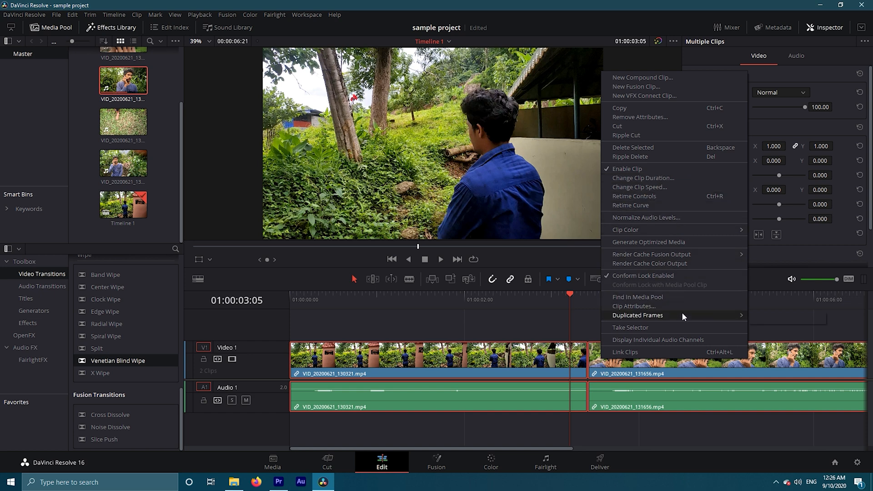
{"action": "left_click", "coordinate": [672, 355]}
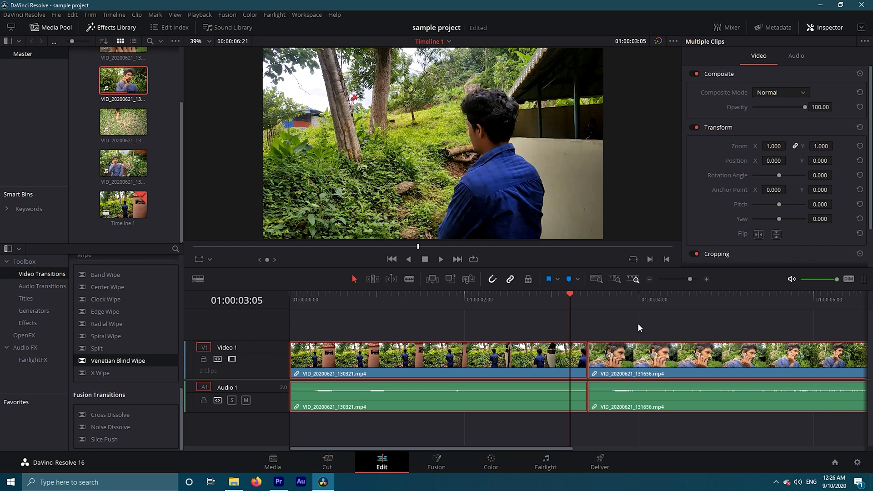
Reselect both timeline clips and check the frame-based Cross Dissolve choices at their cut again
{"action": "left_click", "coordinate": [569, 360]}
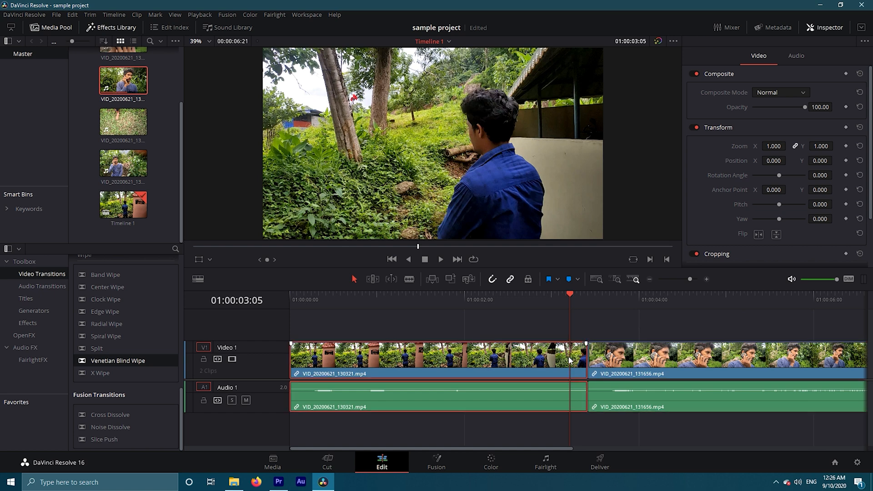
{"action": "left_click", "coordinate": [621, 361], "text": "ctrl"}
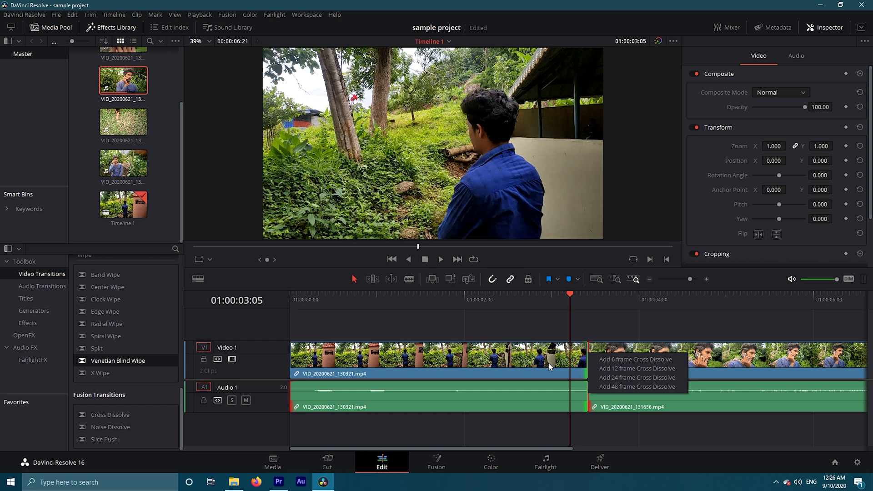
{"action": "right_click", "coordinate": [623, 366]}
{"action": "left_click", "coordinate": [642, 358]}
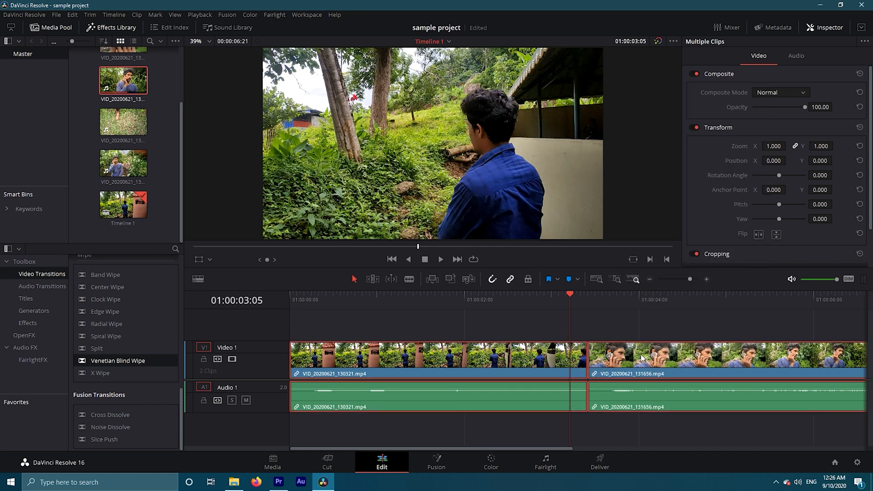
{"action": "left_click", "coordinate": [629, 326]}
Try shortening the ends of both selected clips and shifting them 20 frames along the timeline, and undo both edits
{"action": "left_click_drag", "start_coordinate": [649, 327], "coordinate": [563, 370]}
{"action": "key", "text": "space"}
{"action": "left_click_drag", "start_coordinate": [573, 447], "coordinate": [649, 448]}
{"action": "left_click_drag", "start_coordinate": [736, 357], "coordinate": [690, 357]}
{"action": "left_click_drag", "start_coordinate": [621, 377], "coordinate": [695, 377]}
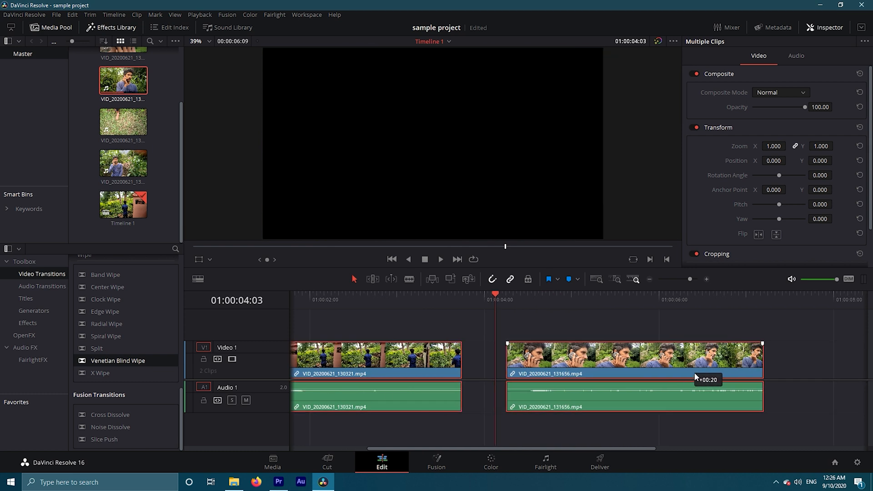
{"action": "key", "text": "ctrl+z"}
{"action": "key", "text": "ctrl+z"}
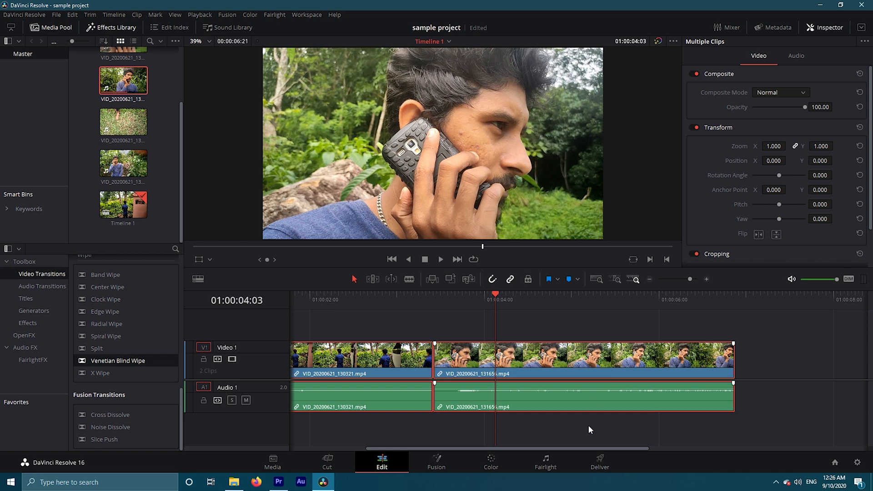
Delete both selected clips with their audio from Timeline 1
{"action": "left_click_drag", "start_coordinate": [602, 448], "coordinate": [505, 442]}
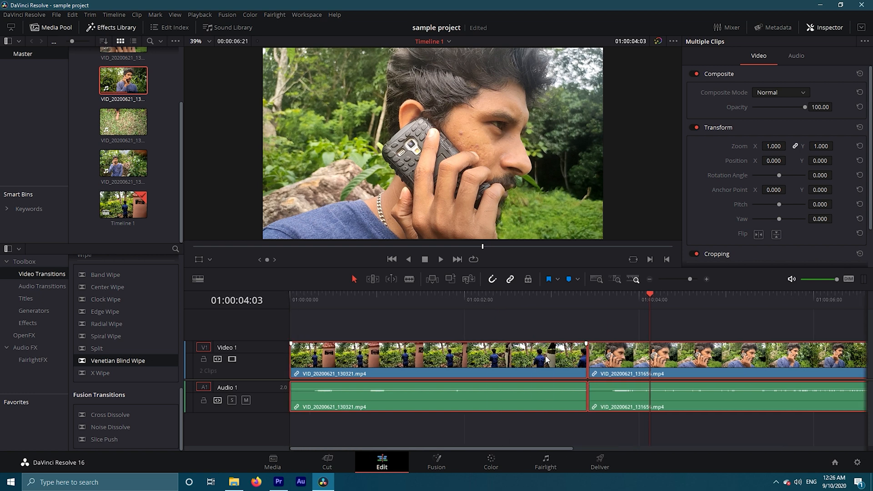
{"action": "key", "text": "Delete"}
{"action": "scroll", "coordinate": [165, 172], "scroll_direction": "down", "scroll_amount": 3}
Switch to the Cut page and place the fifth media pool clip on the empty timeline
{"action": "left_click", "coordinate": [328, 464]}
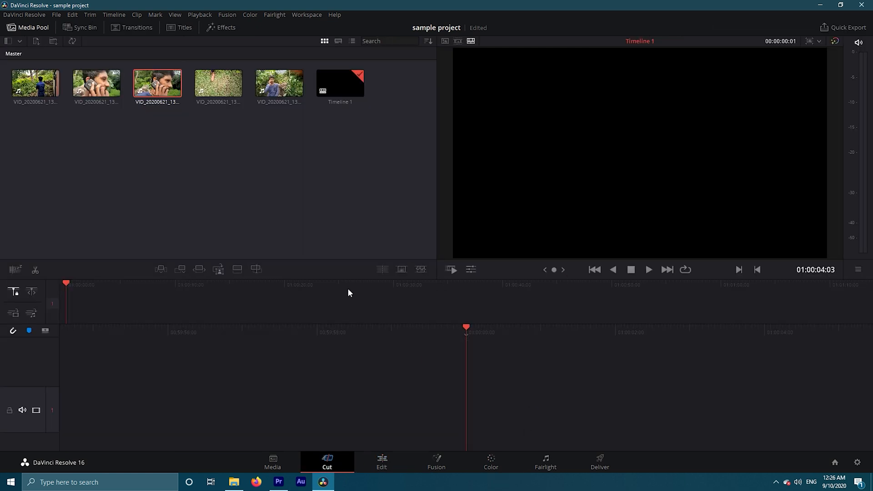
{"action": "left_click", "coordinate": [280, 88]}
{"action": "left_click_drag", "start_coordinate": [280, 87], "coordinate": [212, 361]}
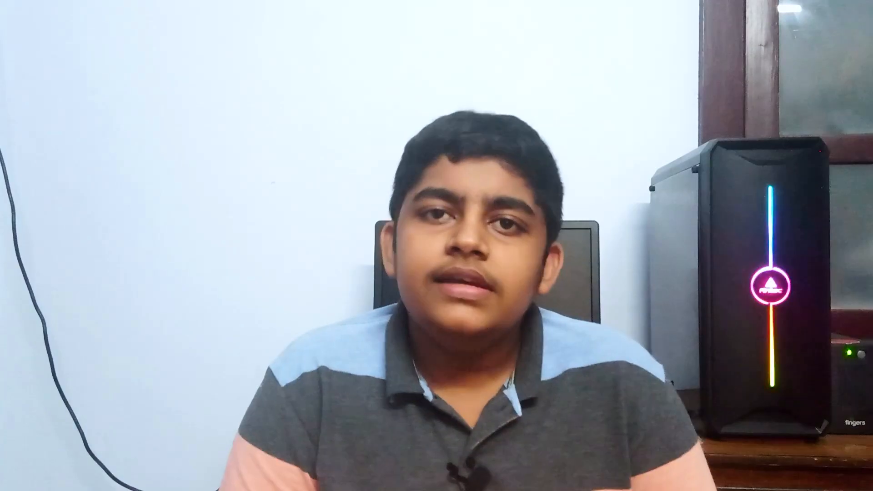